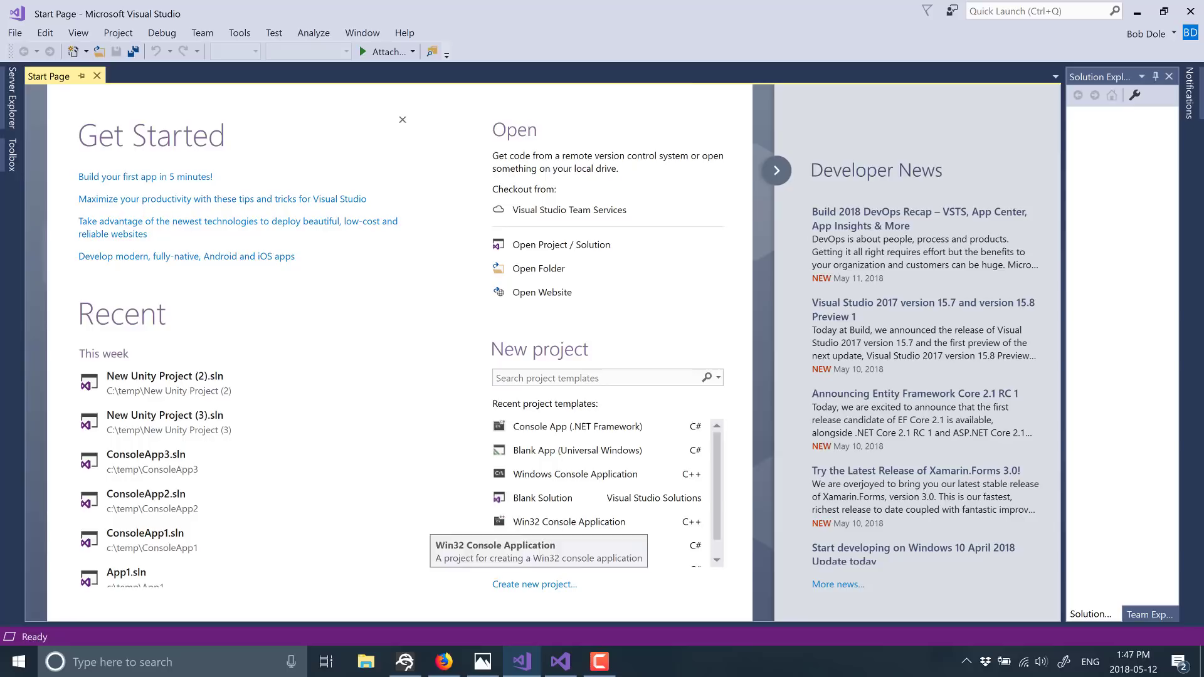
Add the Desktop development with C++ workload through Tools > Get Tools and Features.
left_click(233, 36)
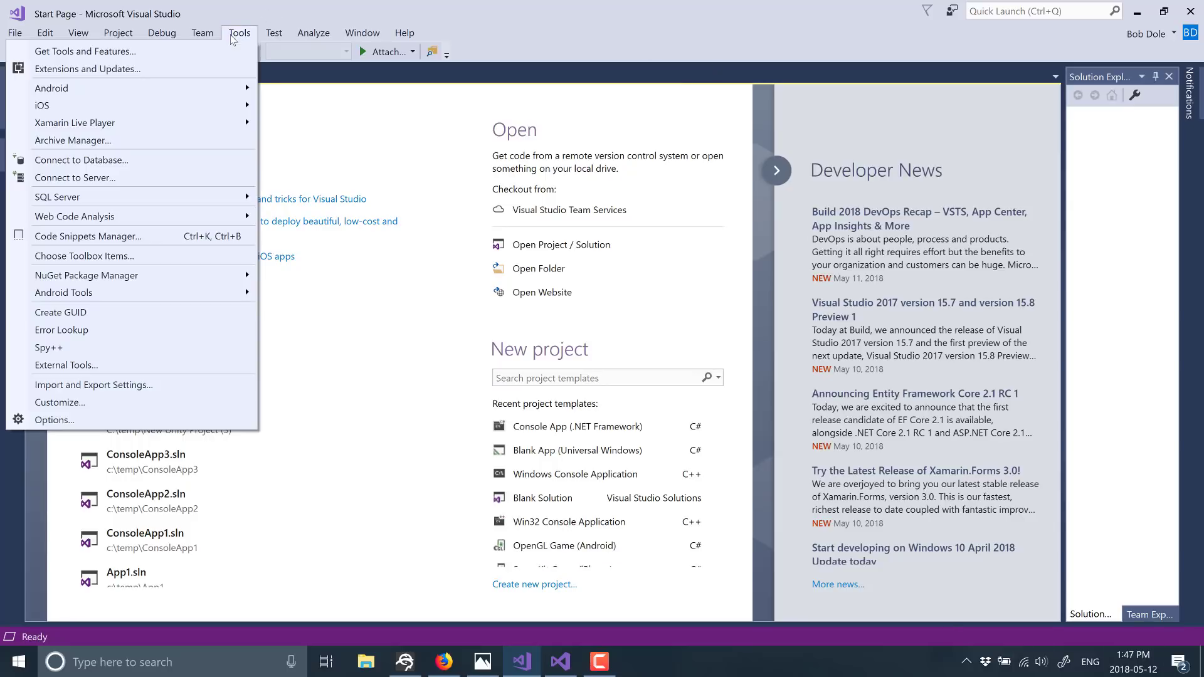
left_click(152, 53)
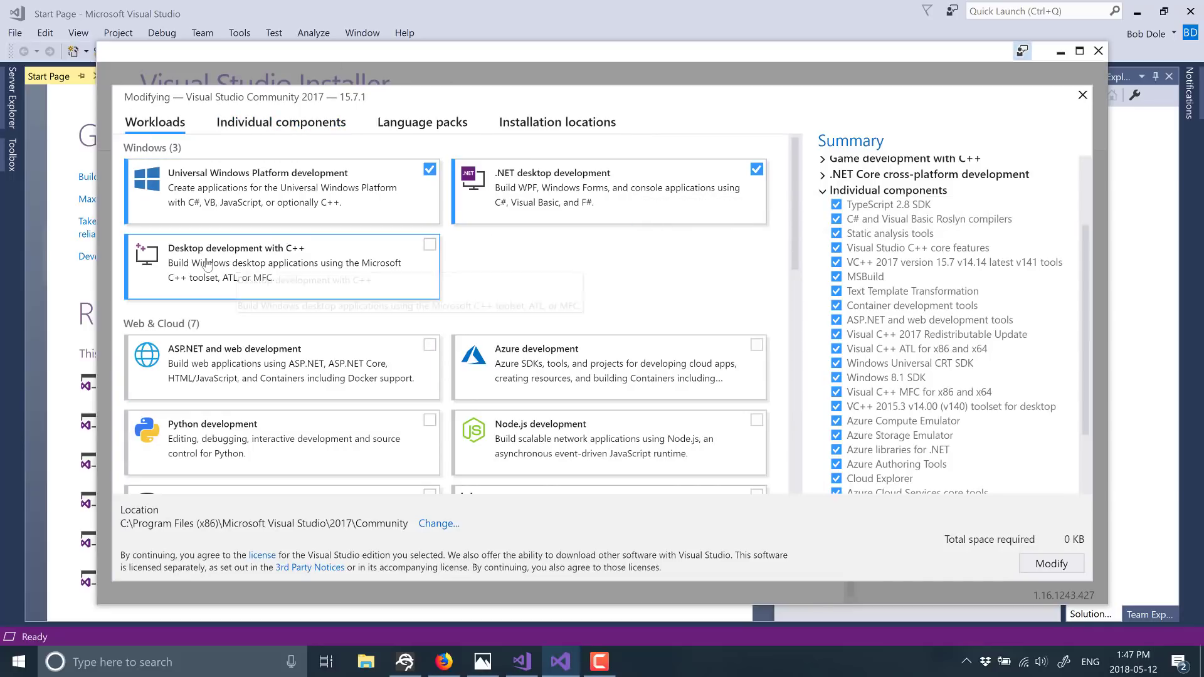
left_click(304, 264)
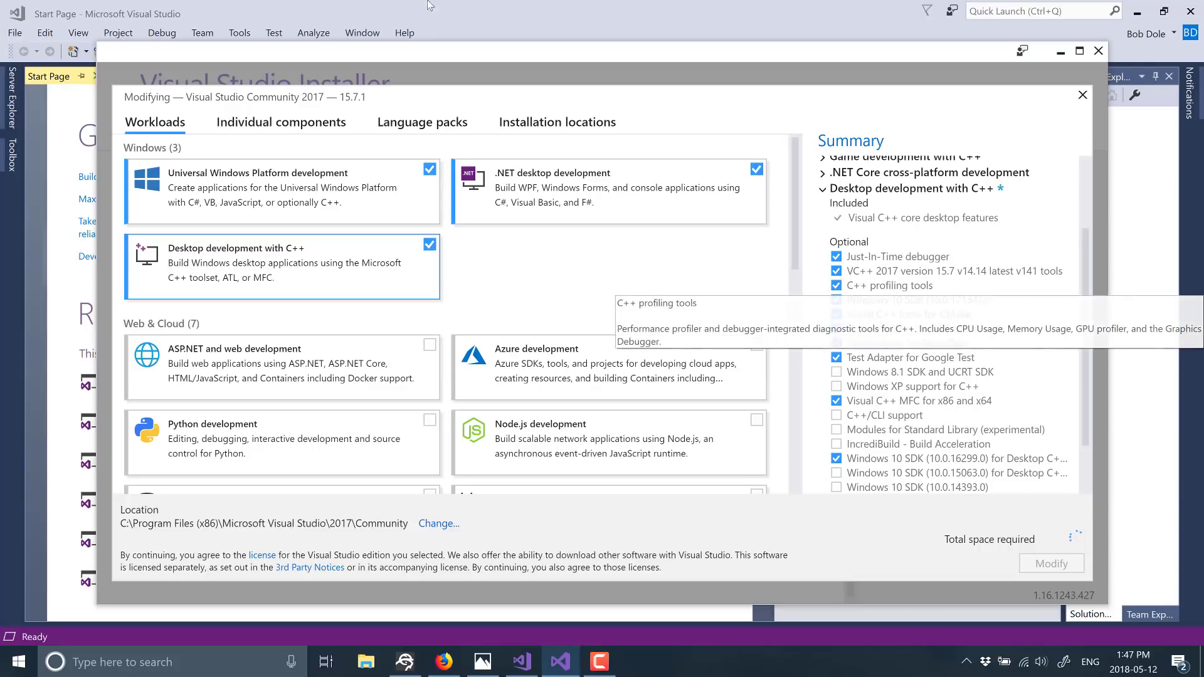
left_click(323, 125)
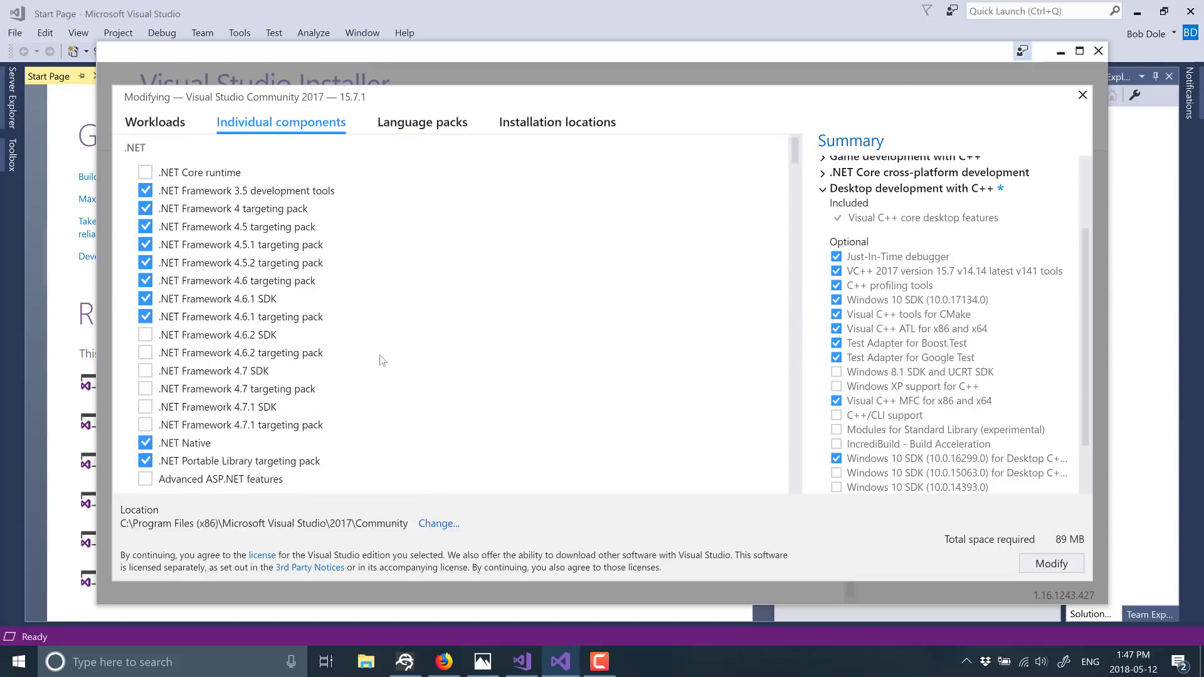
Scroll to the Visual C++ MFC components, then close the installer without modifying anything.
scroll(398, 406, "down", 10)
scroll(396, 405, "down", 15)
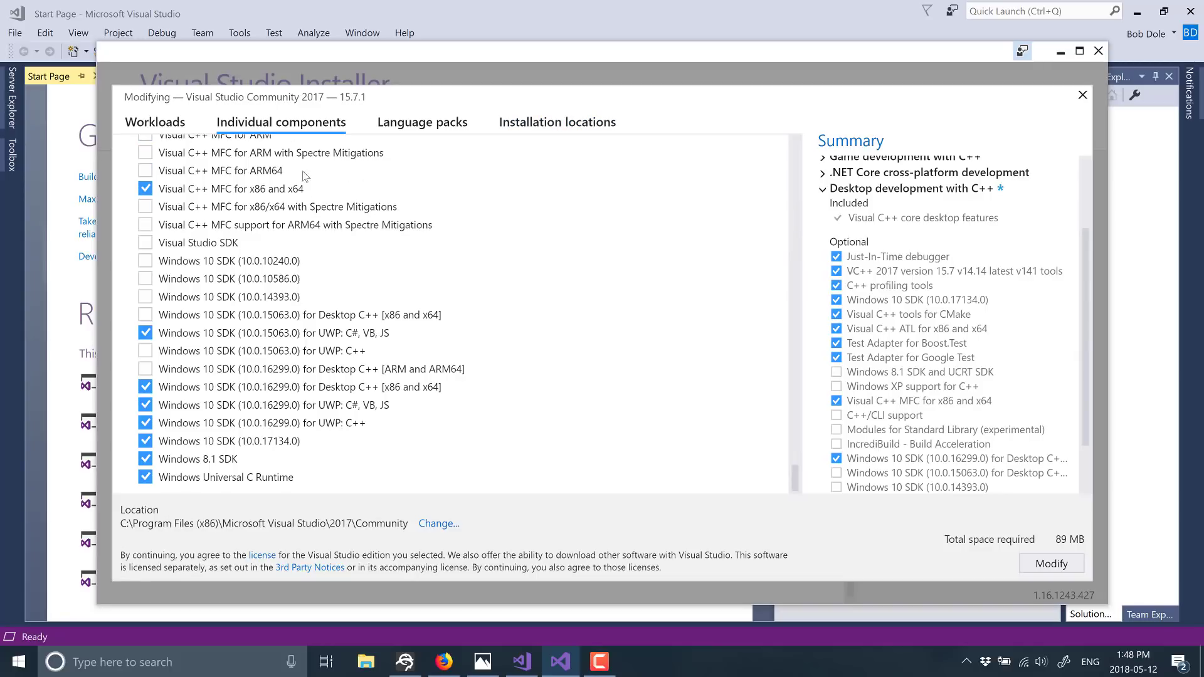
left_click(1096, 49)
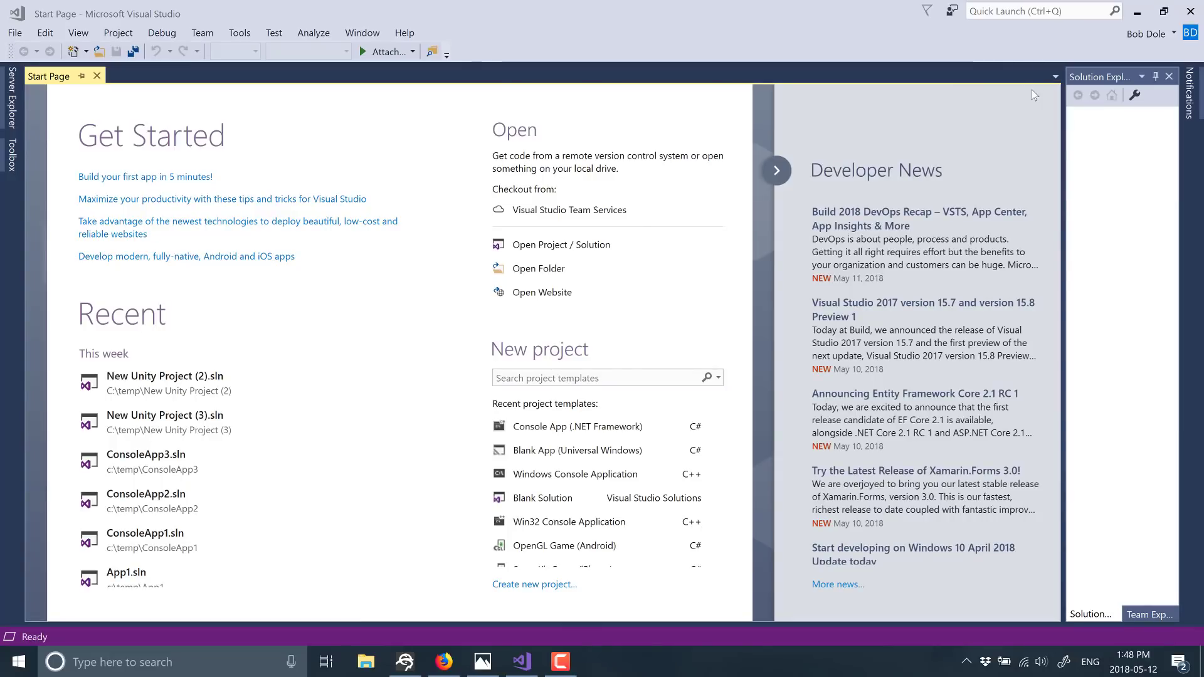
Switch to Lumberyard Editor showing the GSG_01_Orientation level.
left_click(404, 661)
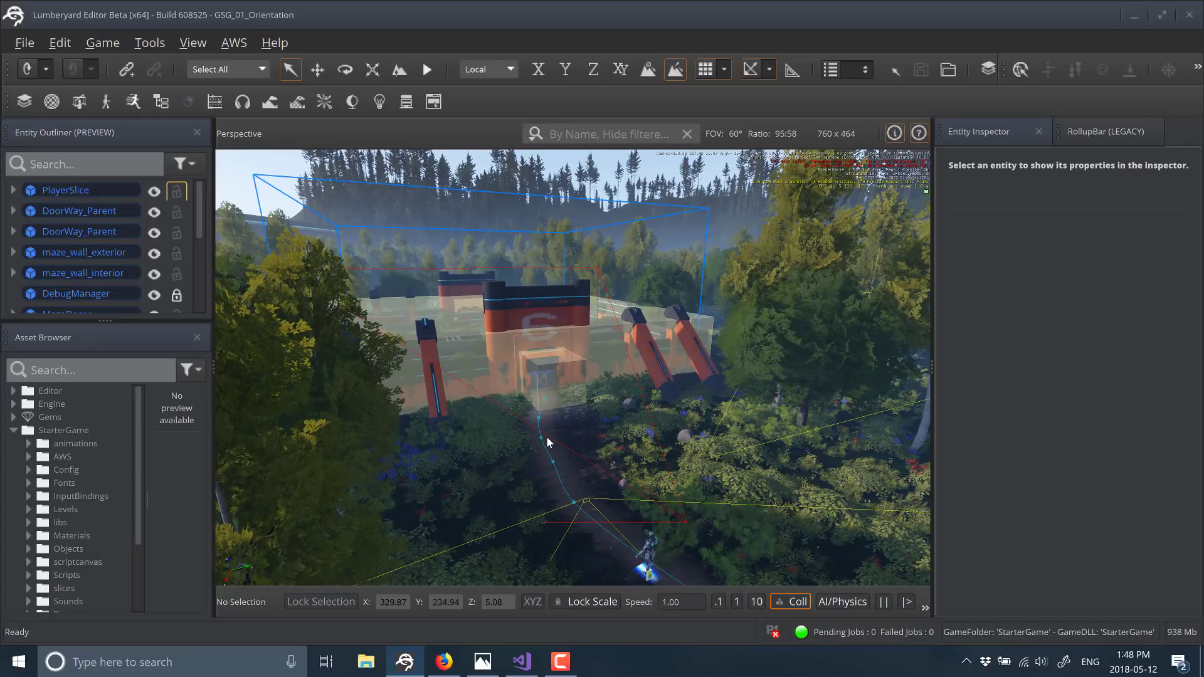
Launch Script Canvas (PREVIEW) from Tools, dismiss its welcome message, and maximize the window.
left_click(151, 43)
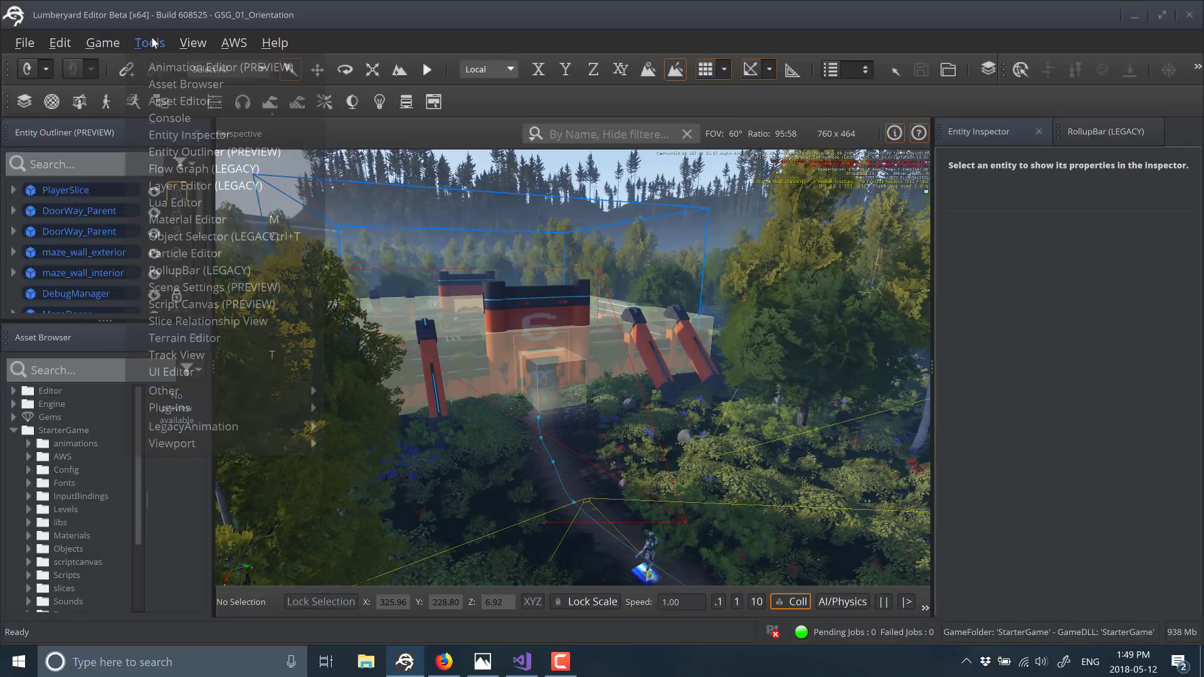
left_click(207, 306)
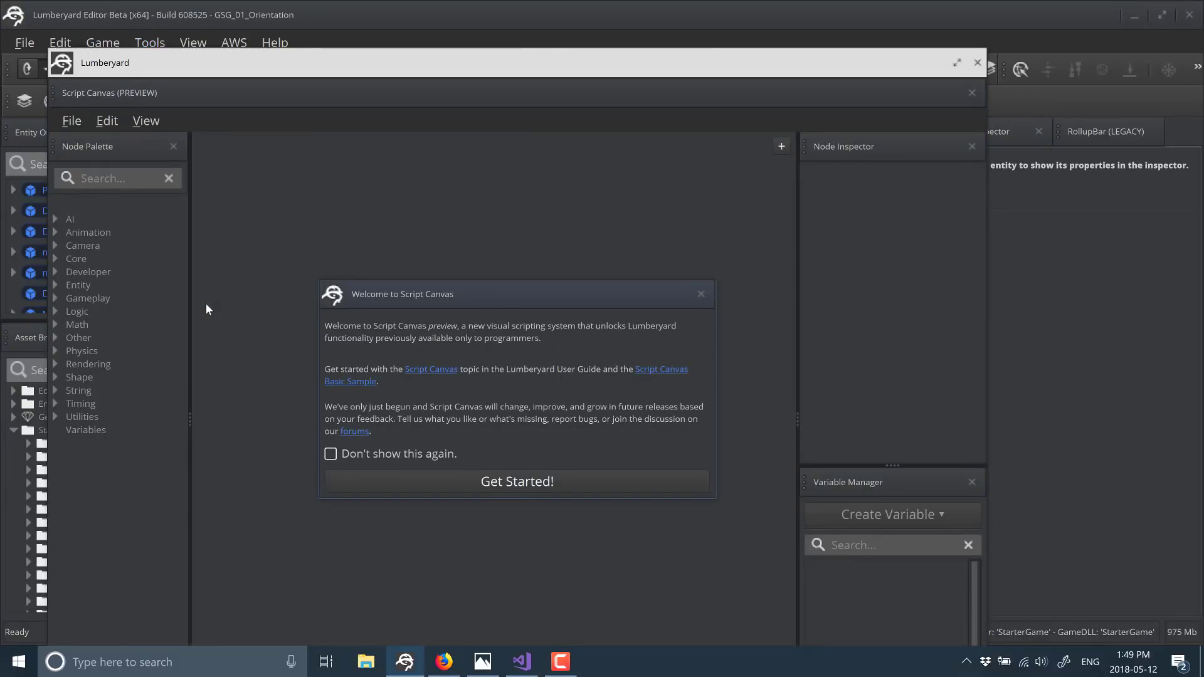
left_click(701, 294)
left_click_drag(640, 74, 630, 36)
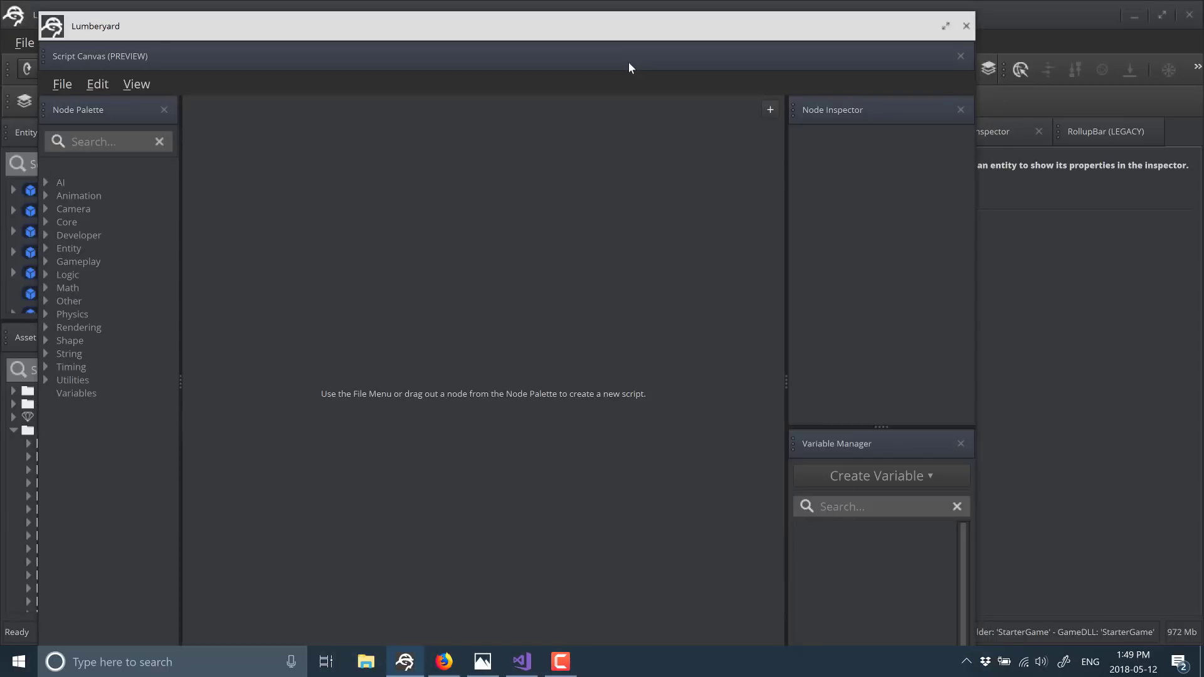
double_click(718, 18)
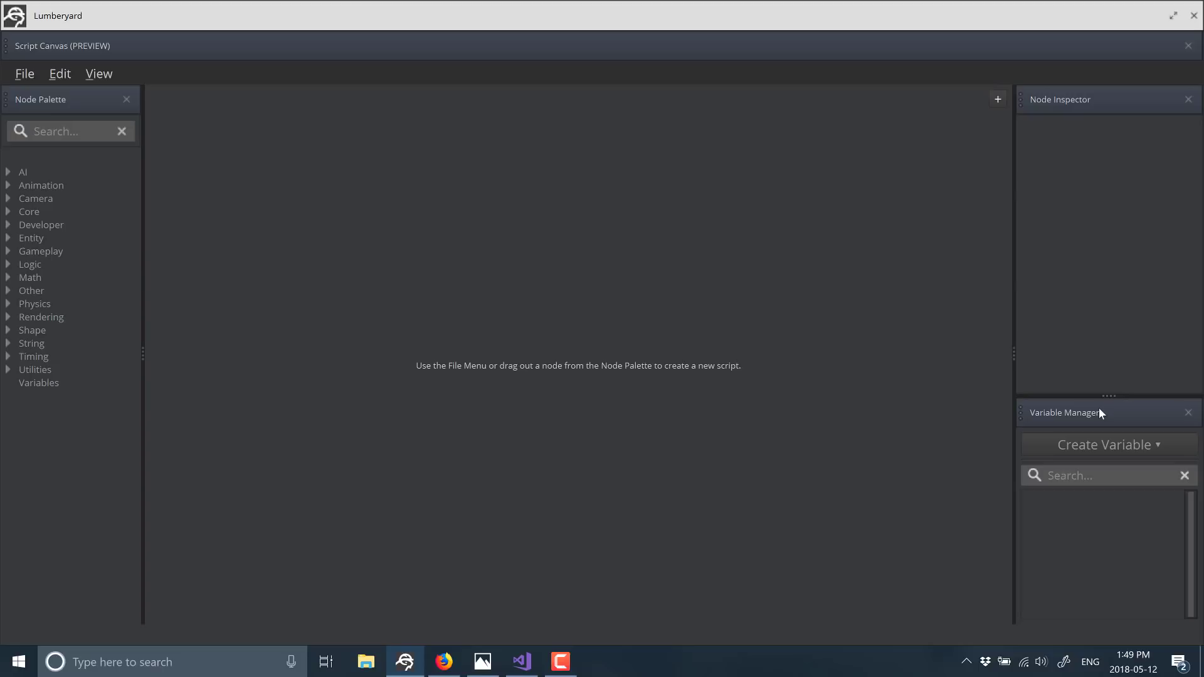
Create a new Untitled-1 script and add a Boolean variable to it.
left_click(25, 74)
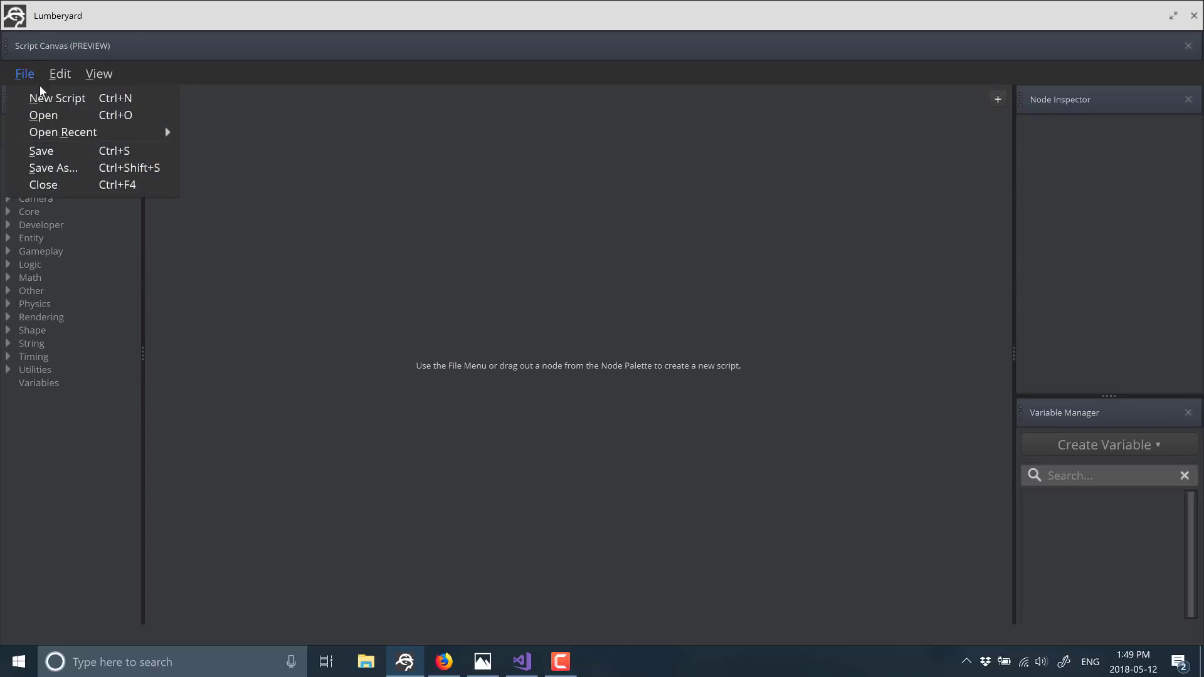
left_click(48, 99)
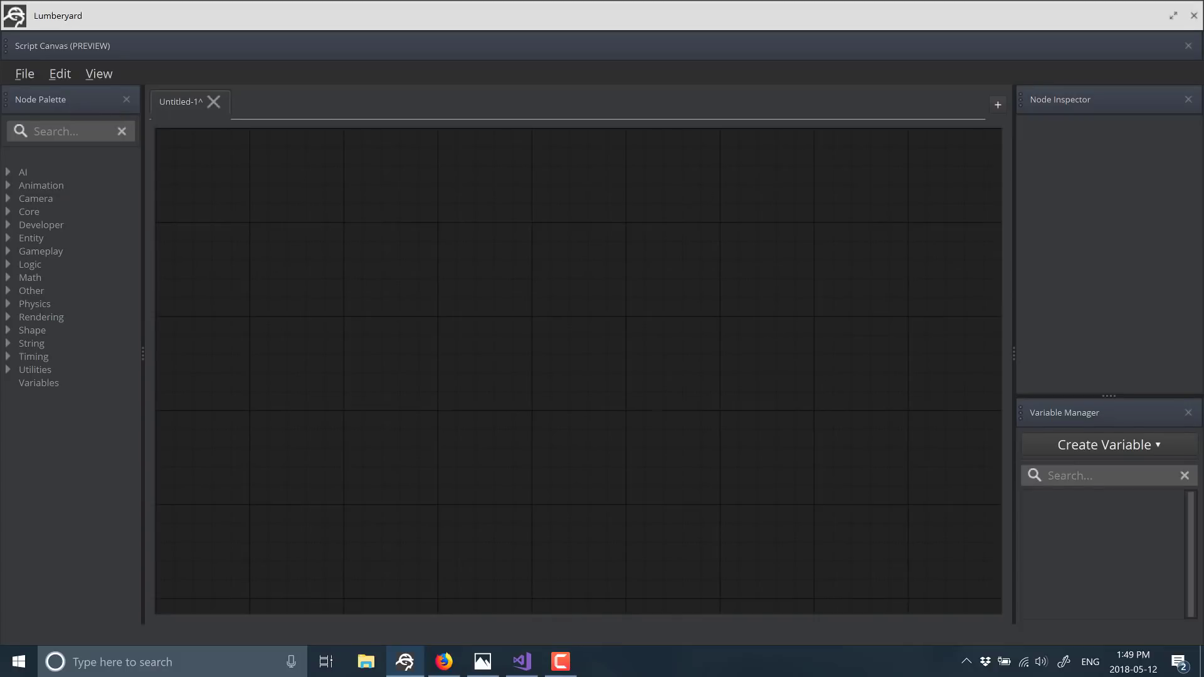
left_click(1149, 447)
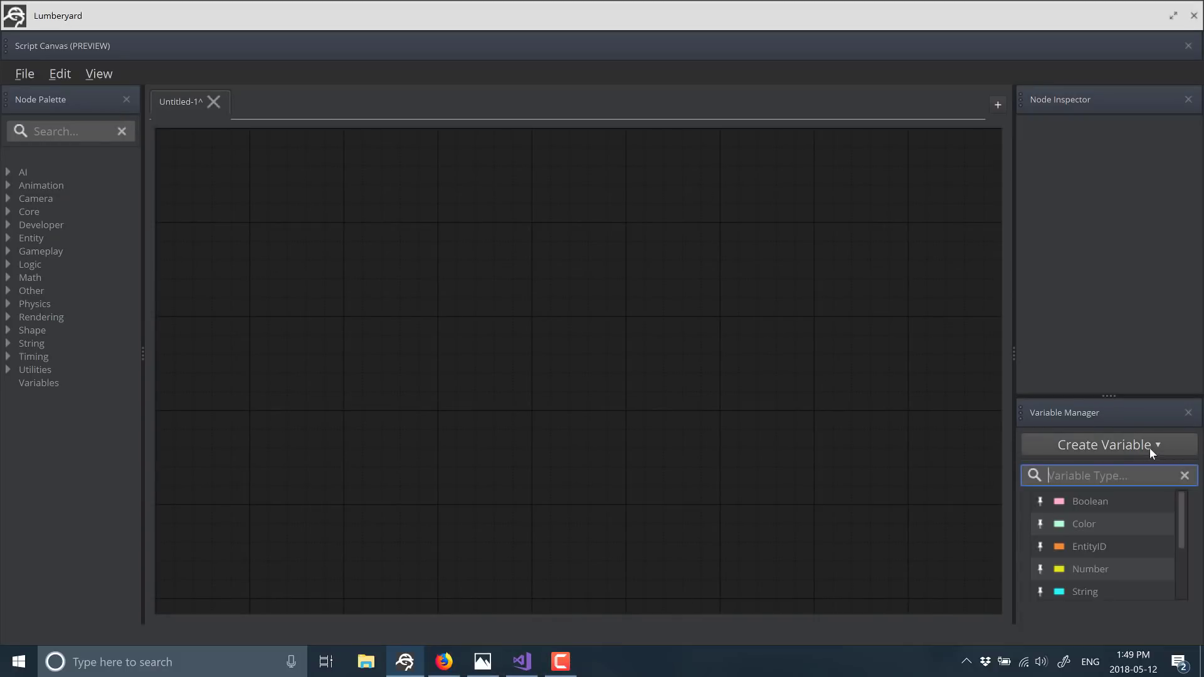
left_click(1099, 502)
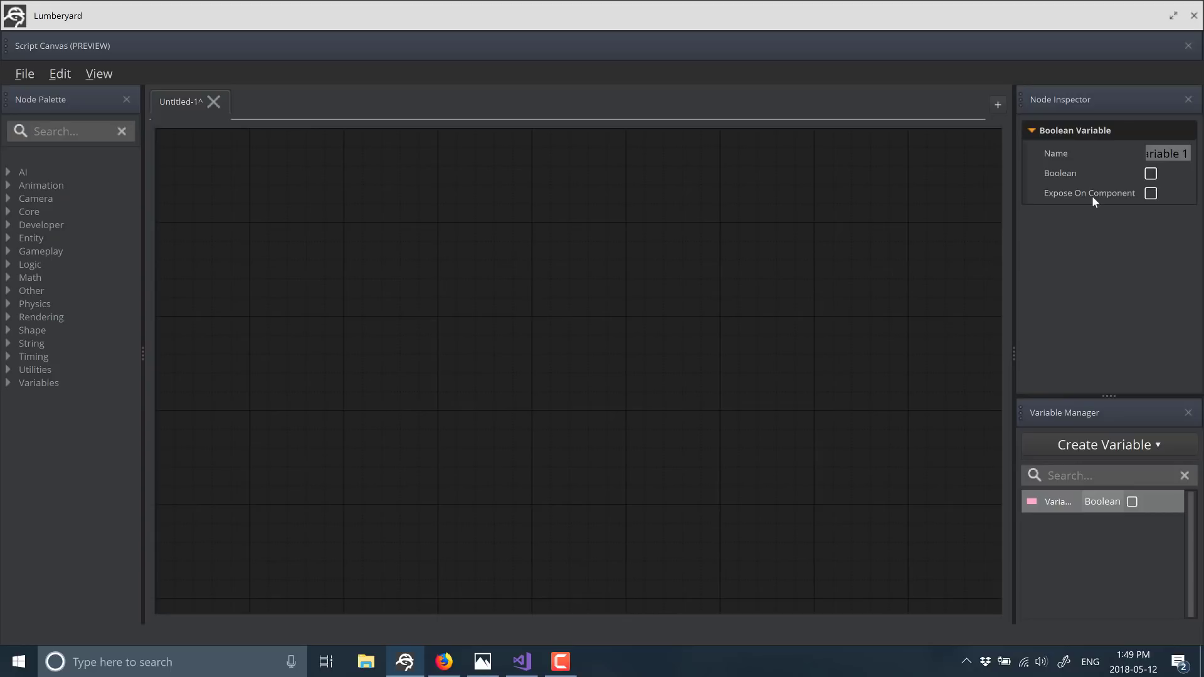
Rename the Boolean variable to AmIDead and drag it onto the graph.
left_click(1171, 154)
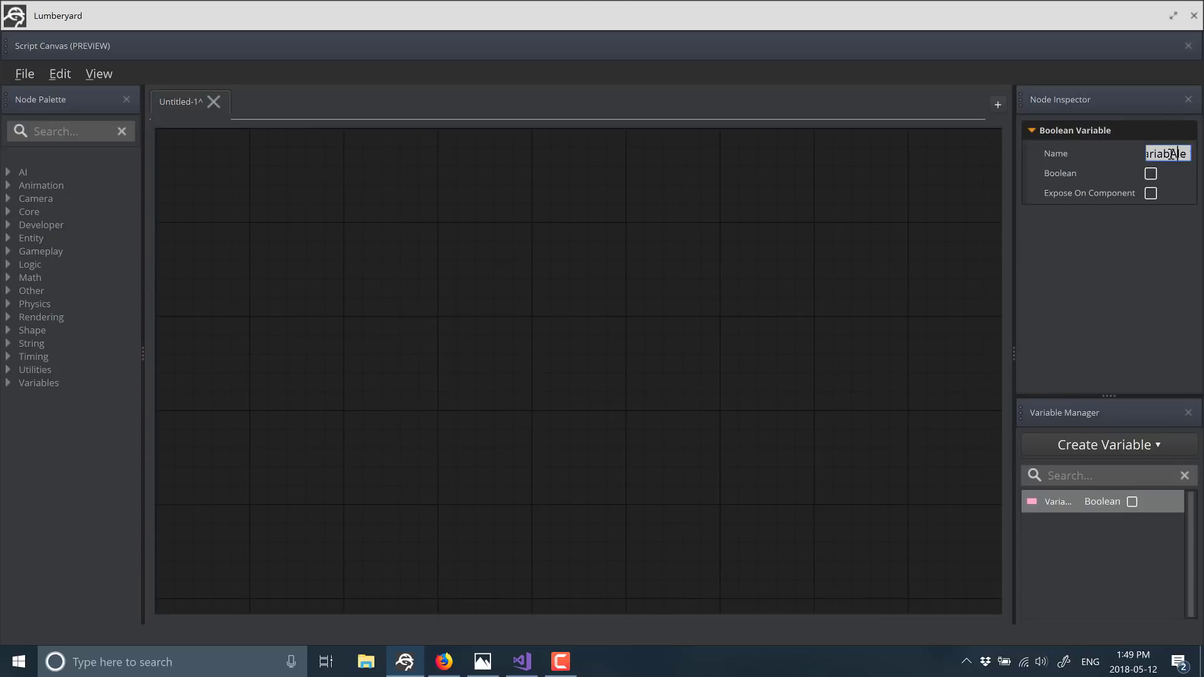
key("ctrl+a")
type("A")
type("m")
type("IDead")
left_click(1100, 276)
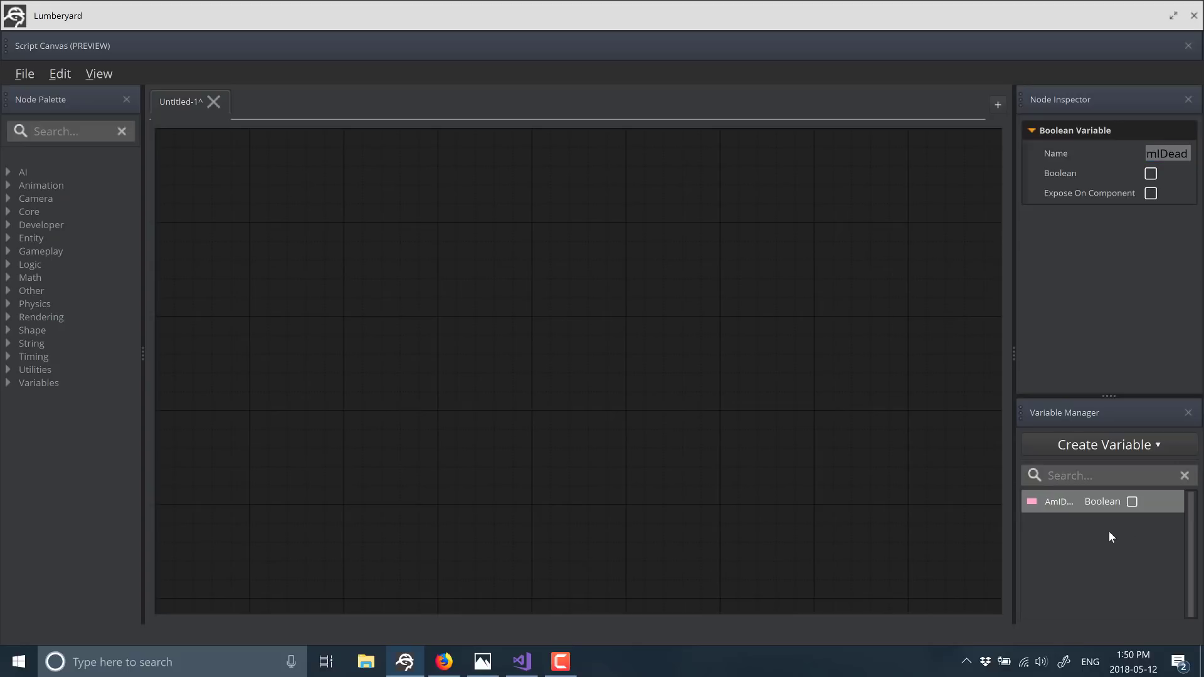
left_click_drag(1056, 503, 364, 444)
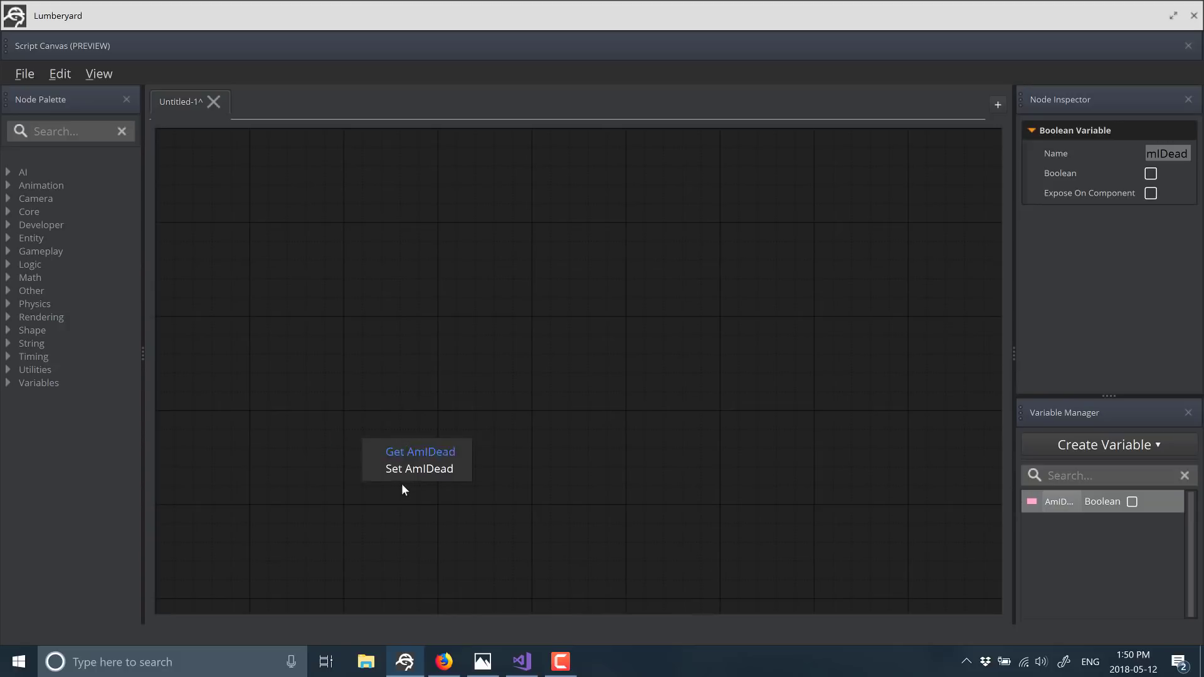
Add a Get AmIDead node at the left, then browse Math nodes from its Boolean pin without adding any.
left_click(419, 452)
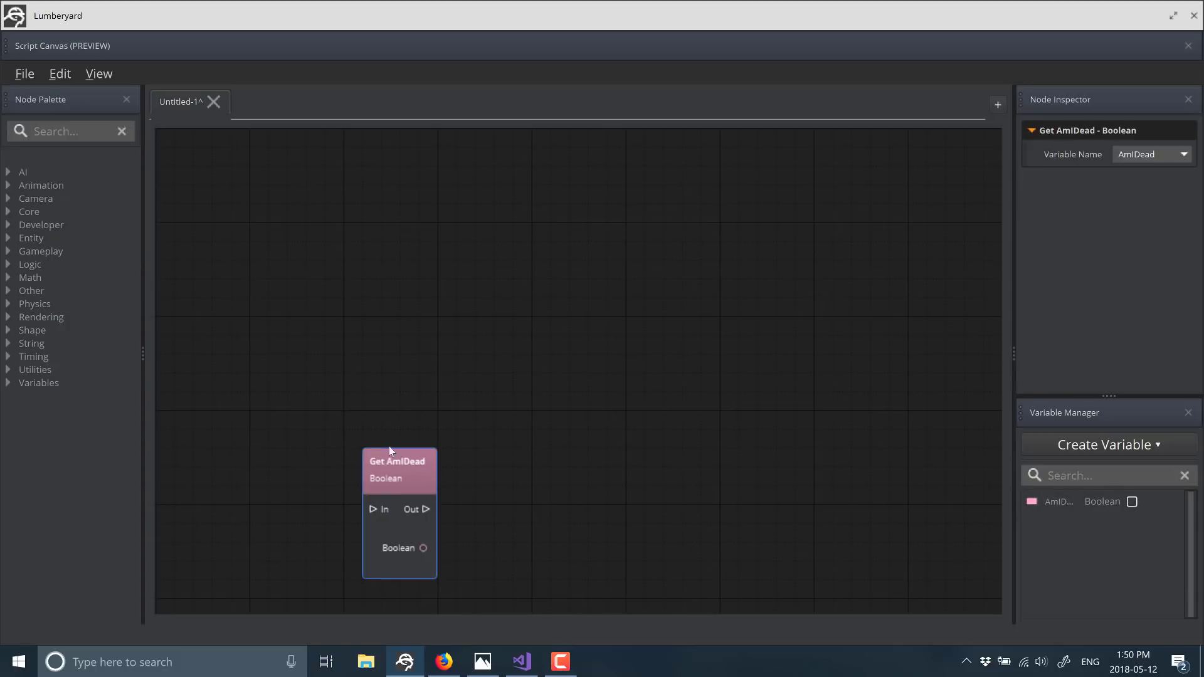
left_click_drag(364, 455, 302, 441)
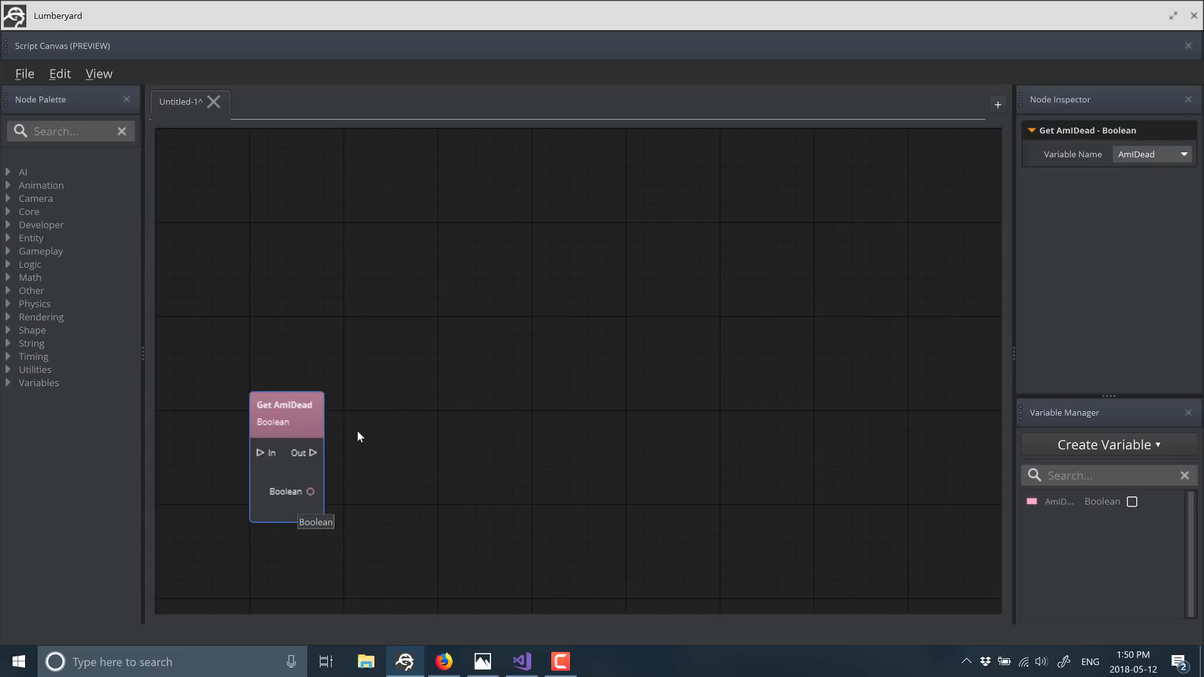
left_click_drag(308, 490, 509, 316)
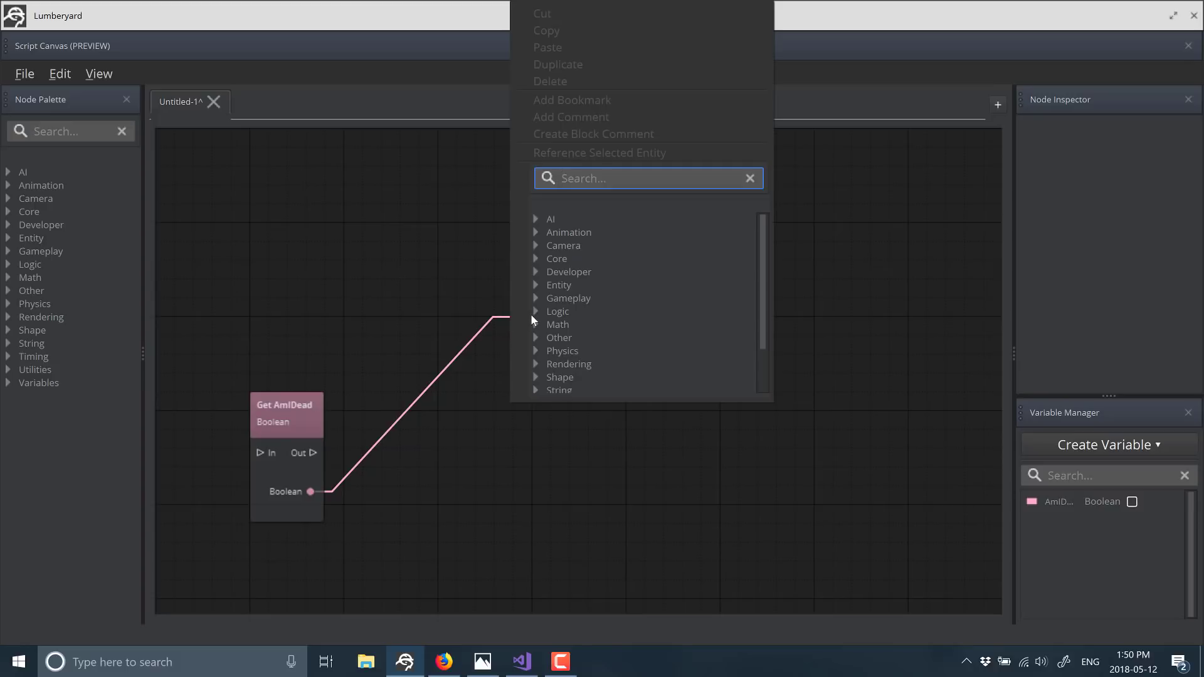
left_click(553, 324)
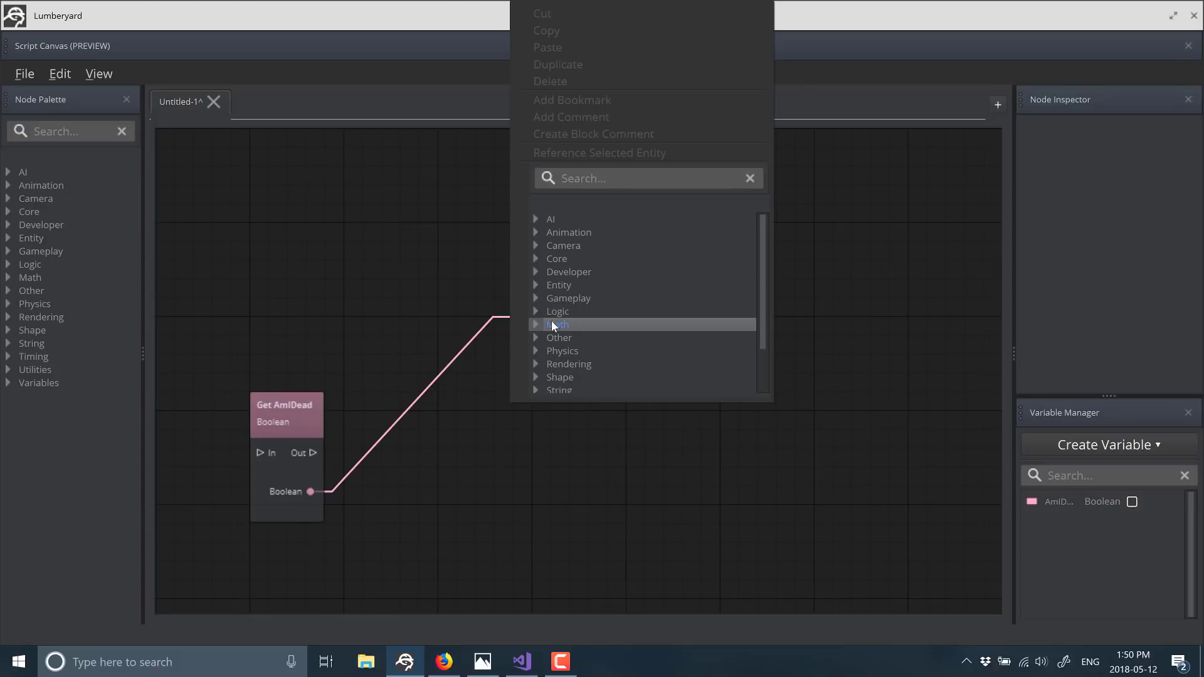
left_click(537, 324)
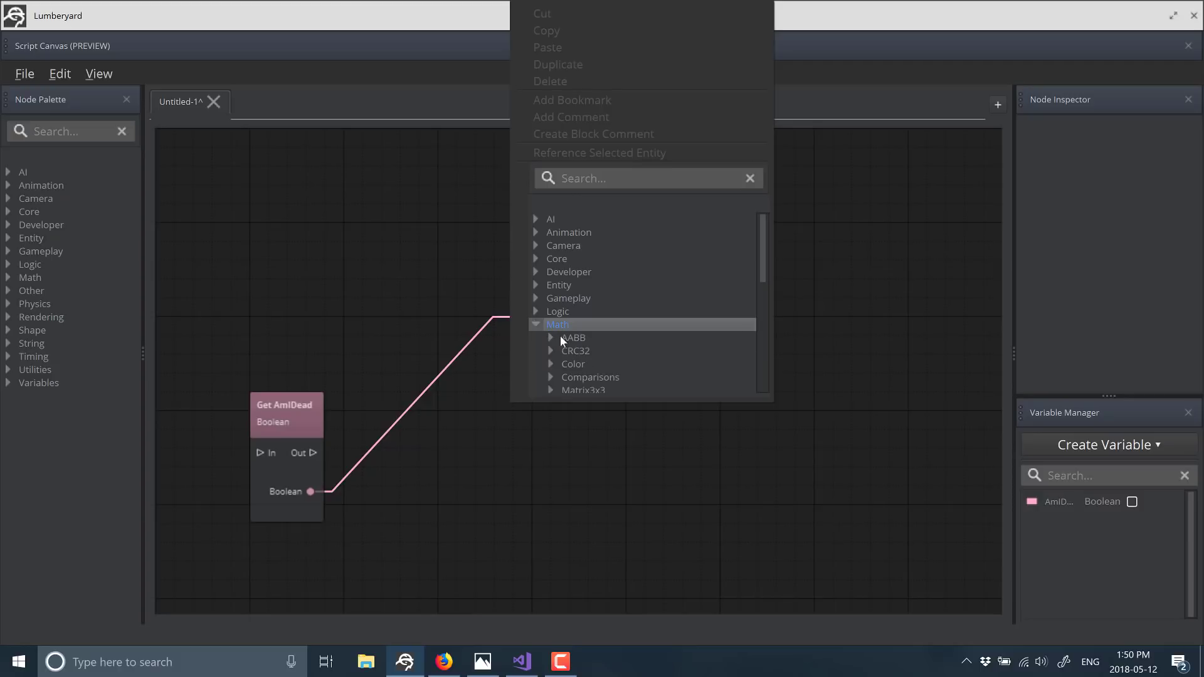
scroll(610, 379, "down", 6)
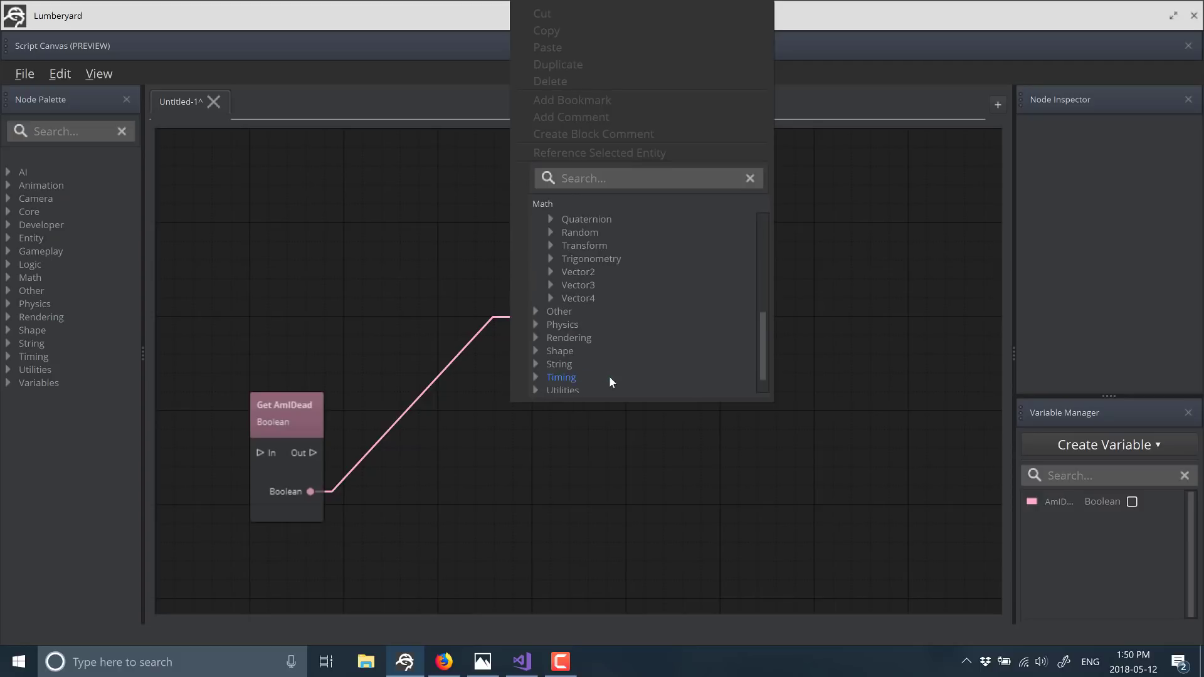
left_click(762, 464)
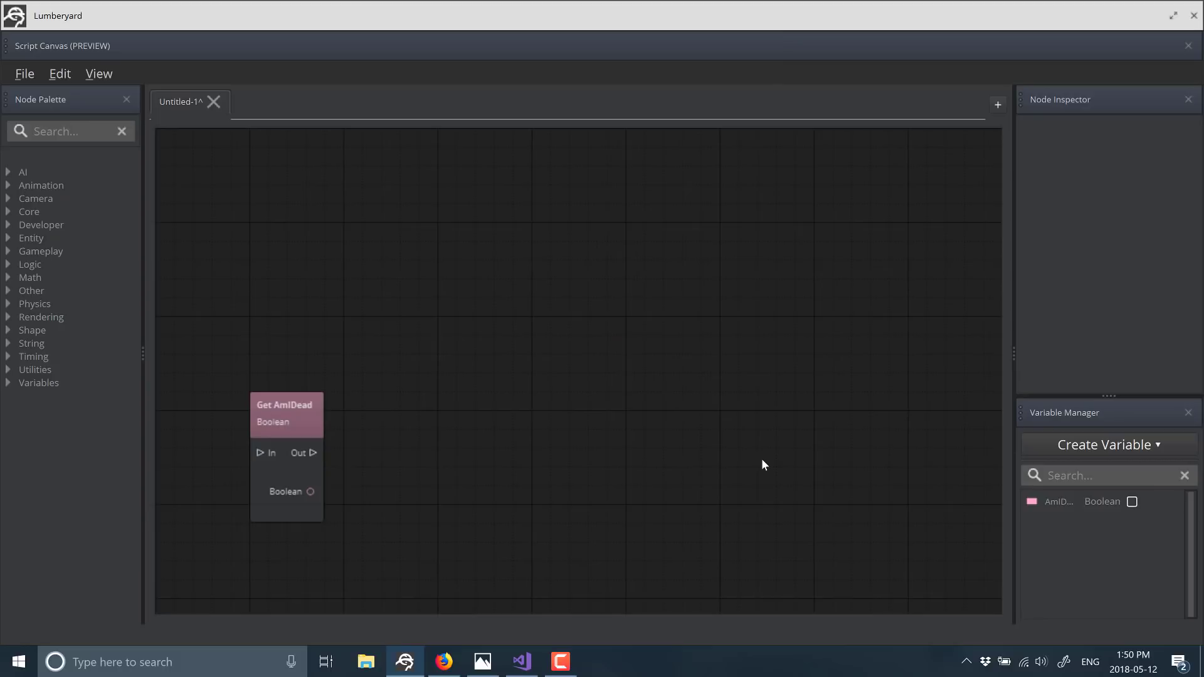
Browse the variable type list, then close Script Canvas to get the Untitled-1 save prompt.
left_click(1124, 446)
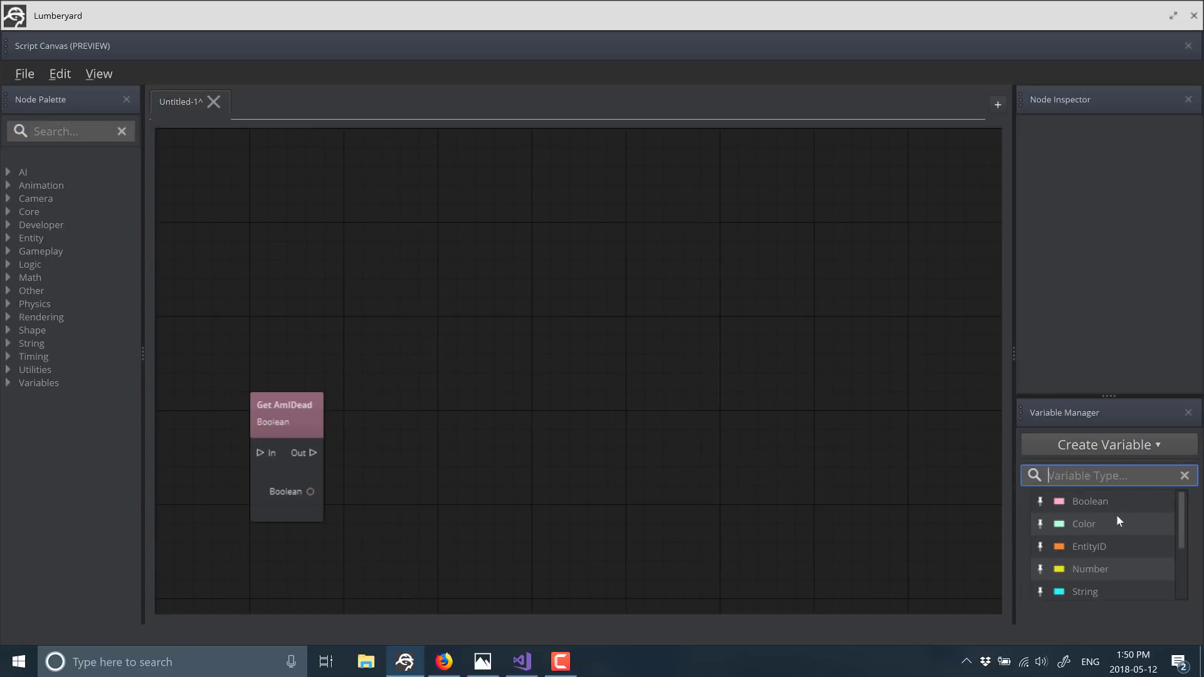
scroll(1117, 518, "down", 10)
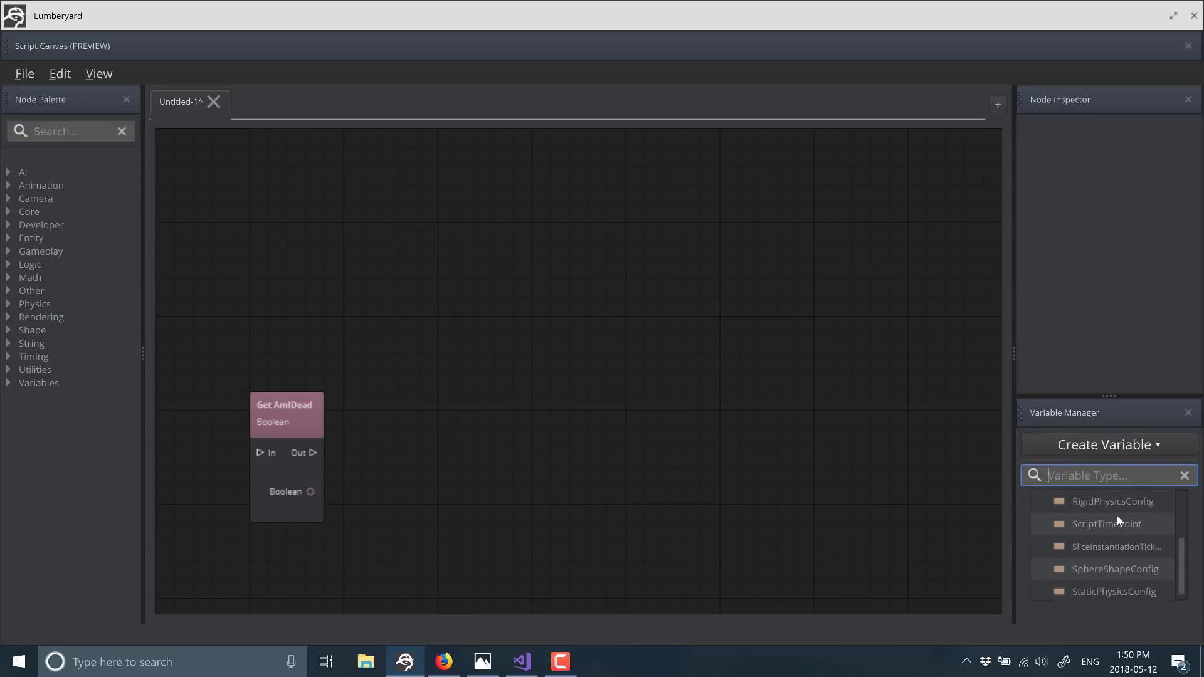
scroll(1118, 520, "up", 10)
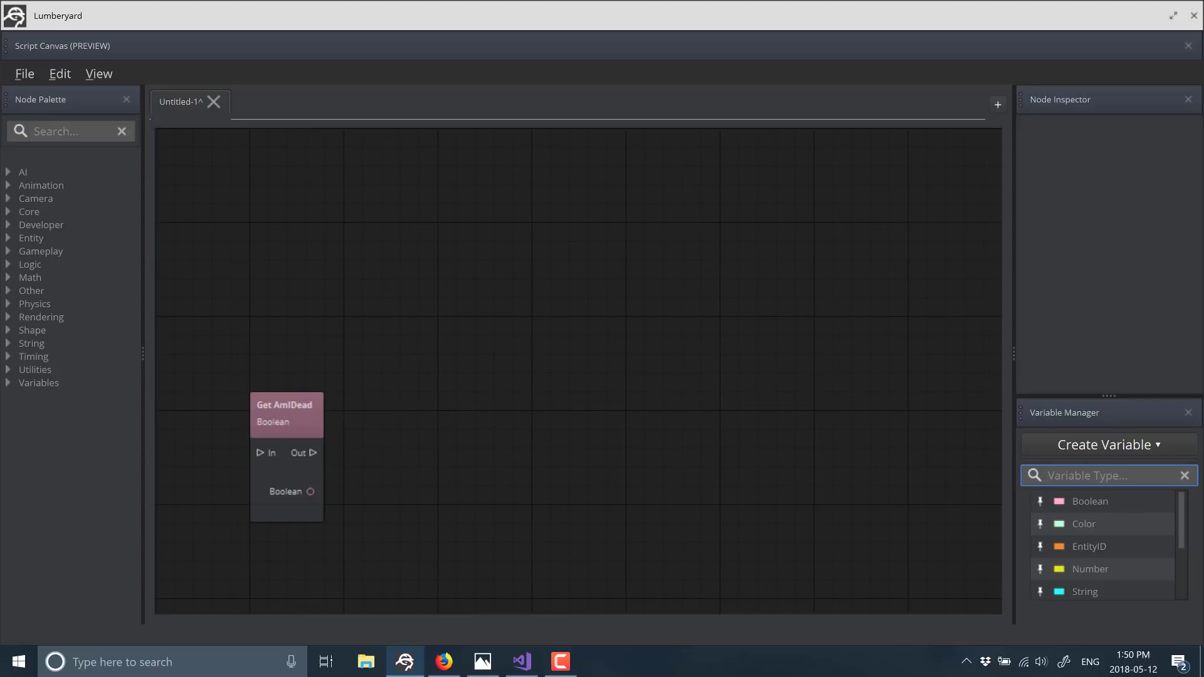
left_click(1193, 15)
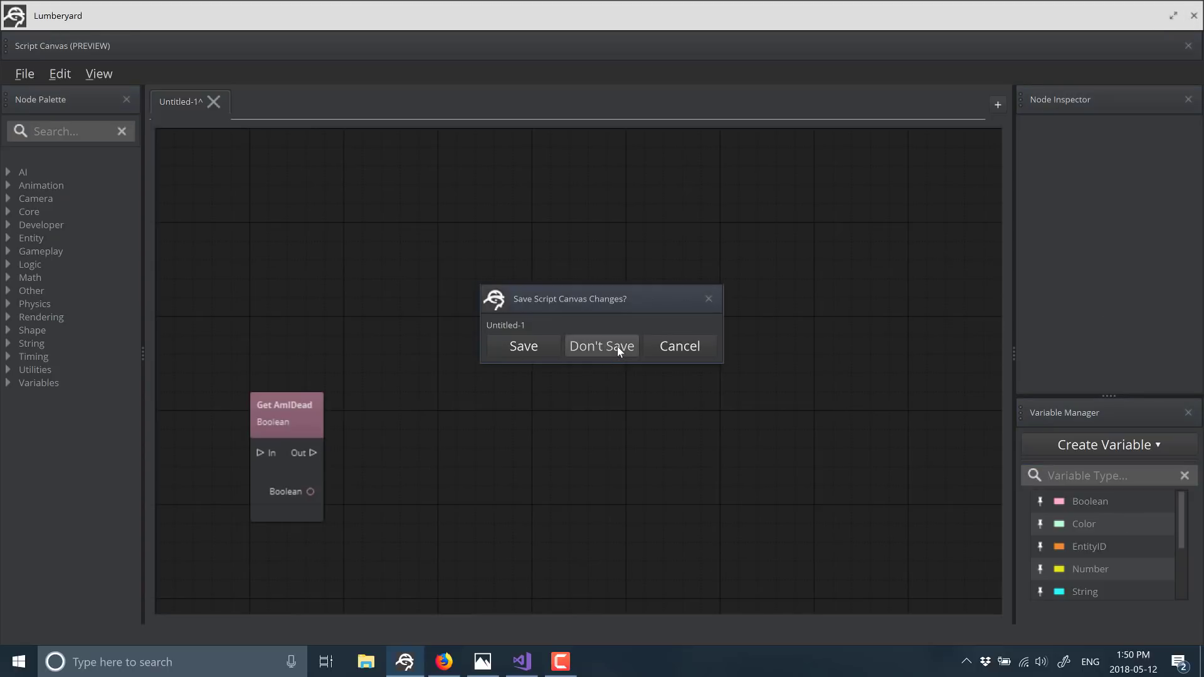
Discard the unsaved Untitled-1 changes and select maze_wall_interior in the editor.
left_click(617, 346)
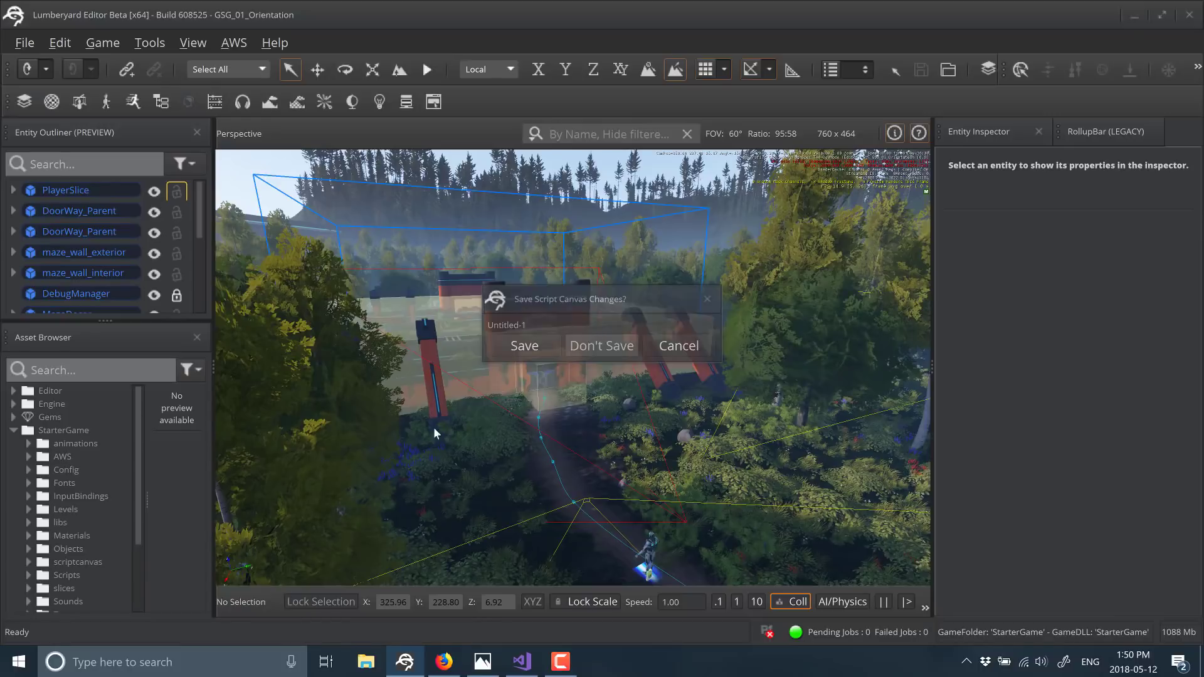
left_click(86, 273)
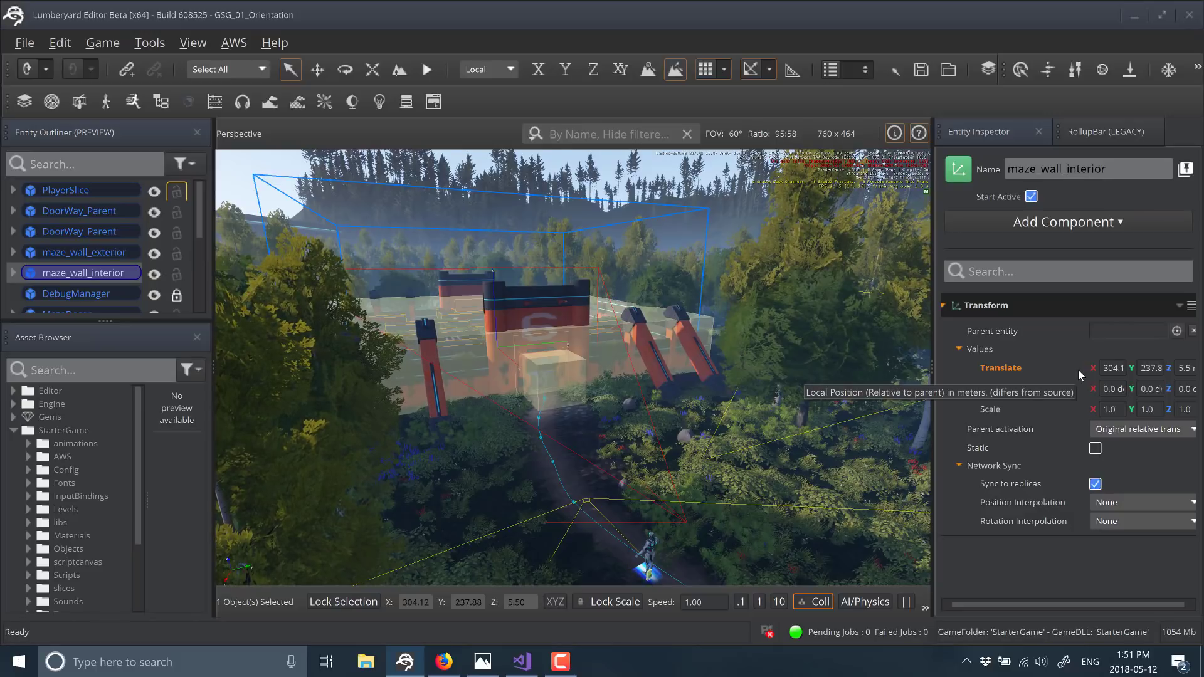
left_click(155, 43)
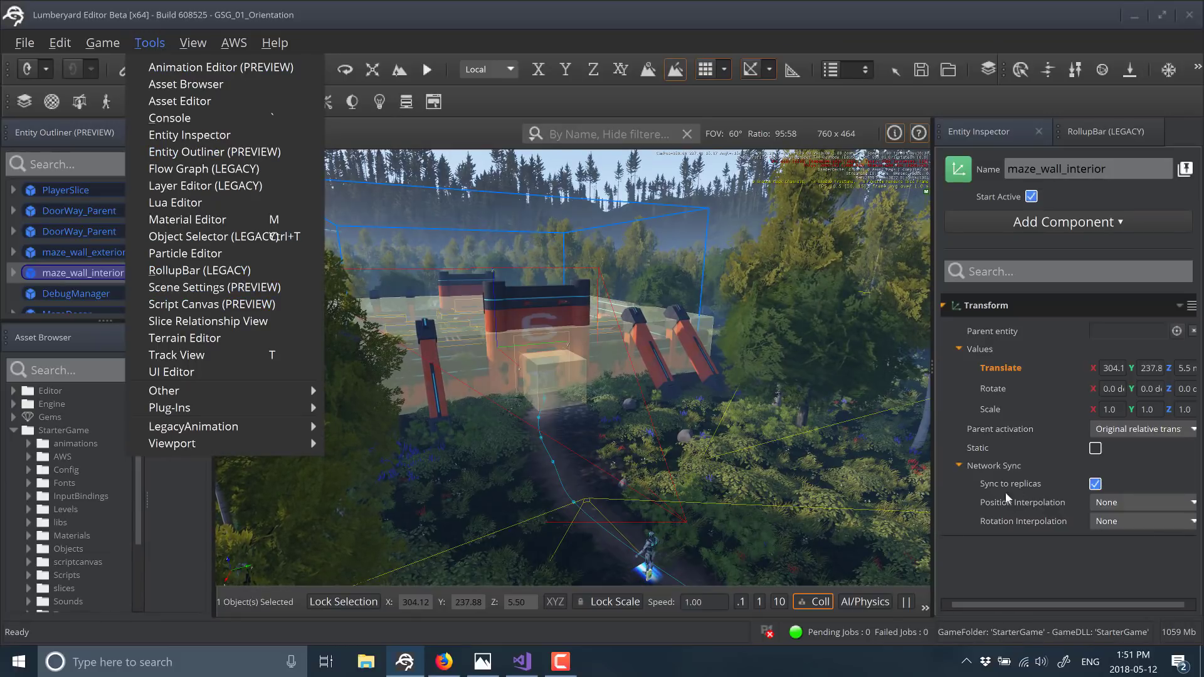
left_click(994, 571)
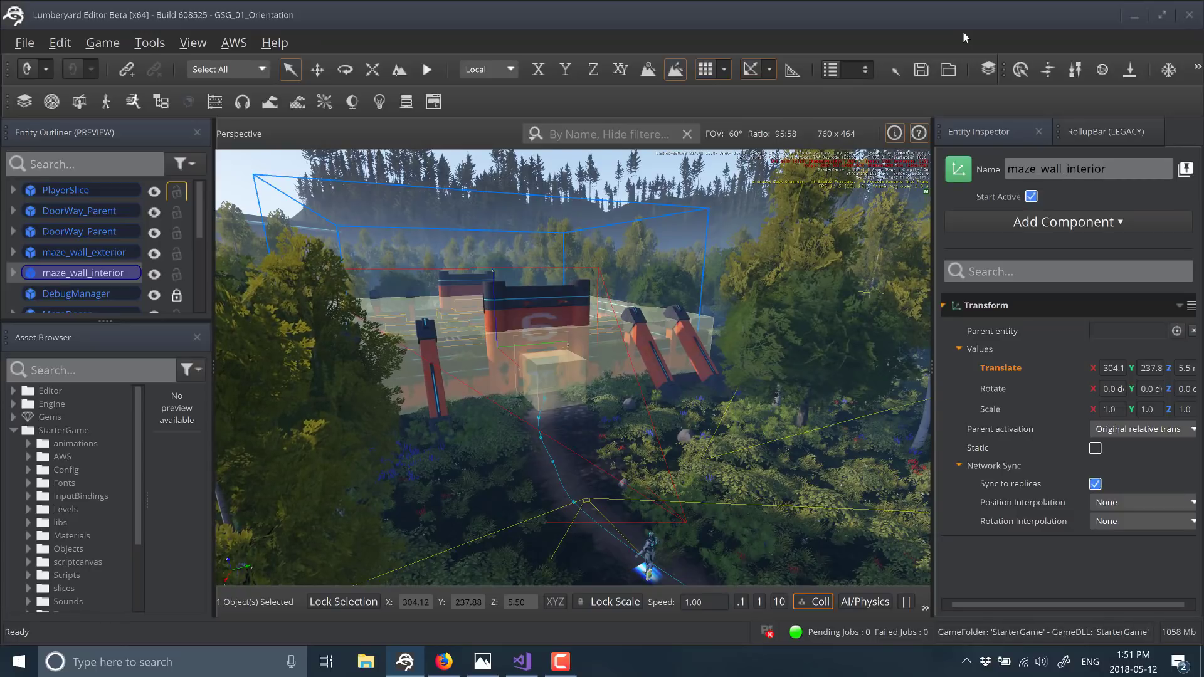
Frame maze_wall_interior, zoom out, and fly the camera through the forest around the maze.
key("z")
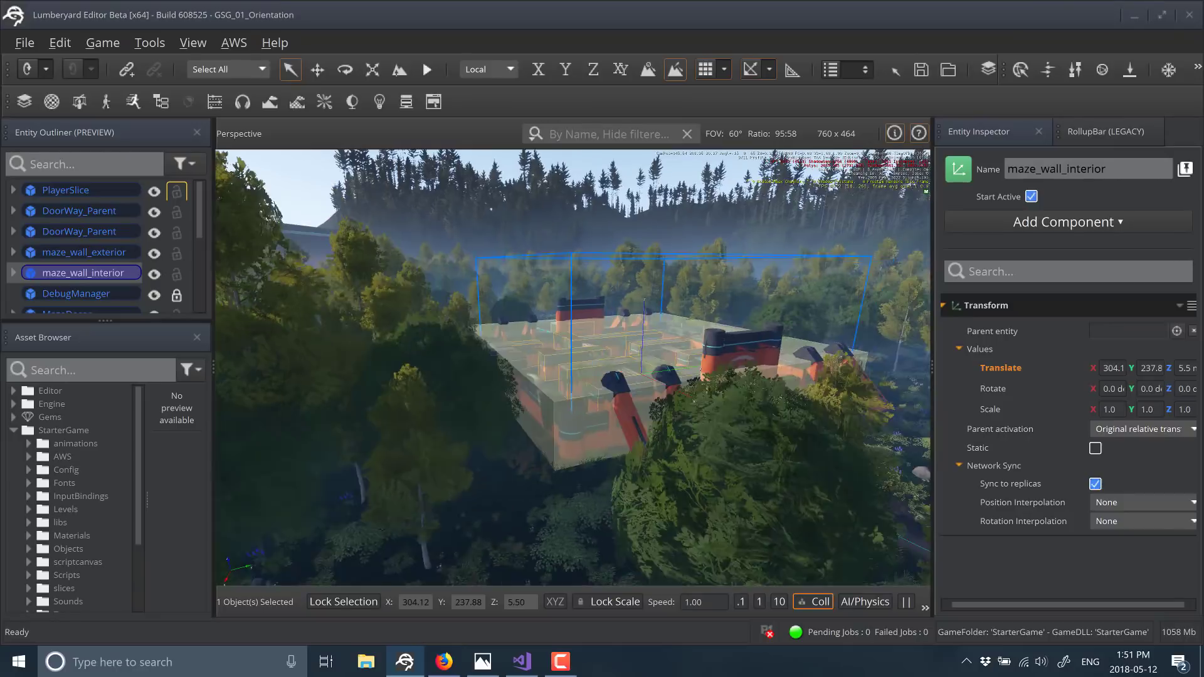
scroll(712, 260, "down", 5)
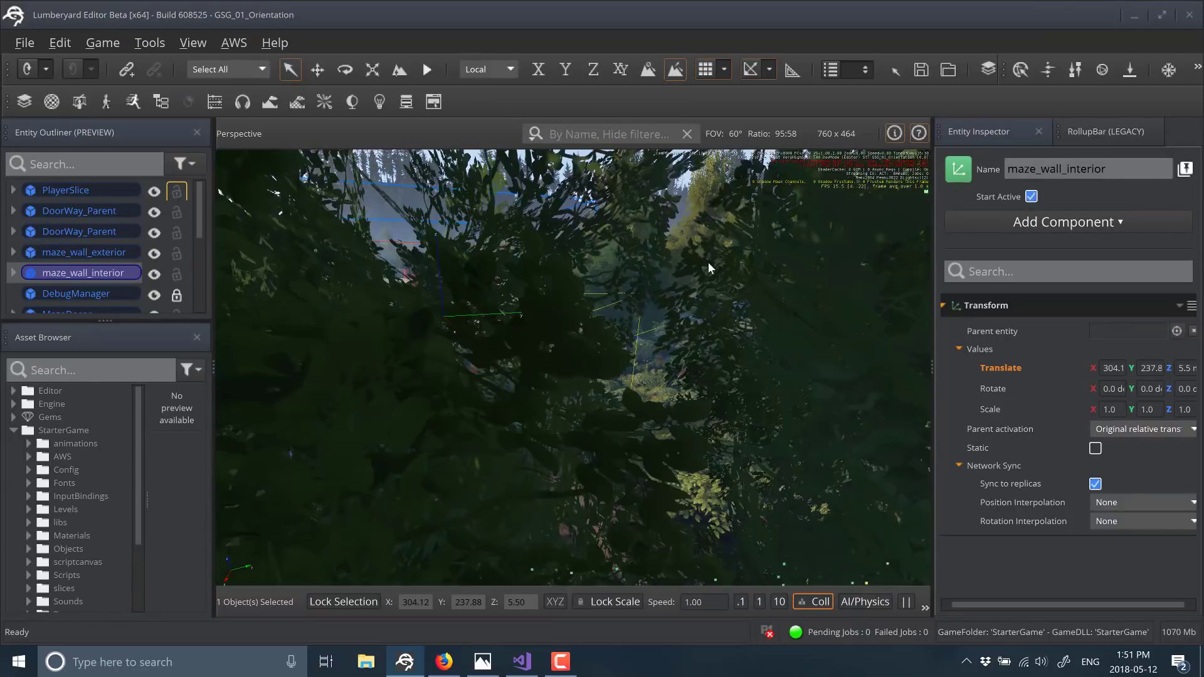
right_click_drag(705, 280, 704, 275)
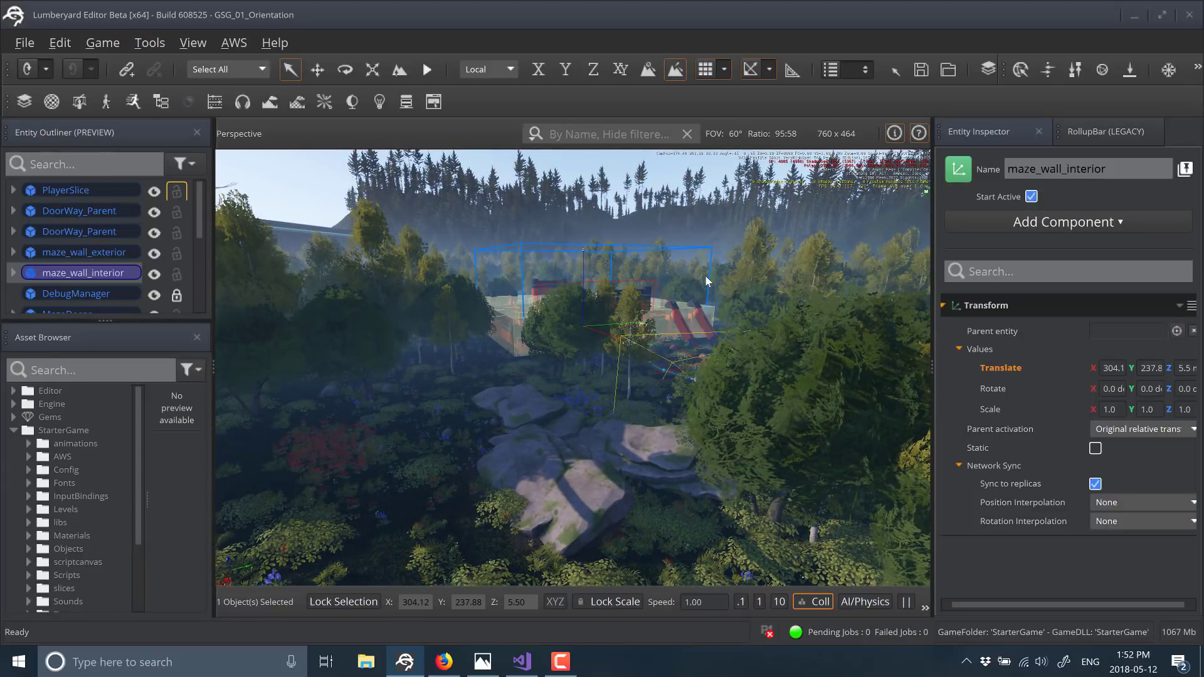
Open Windows (C:) in File Explorer and read the Amazon folder's 36.5 GB size in Properties.
left_click(366, 663)
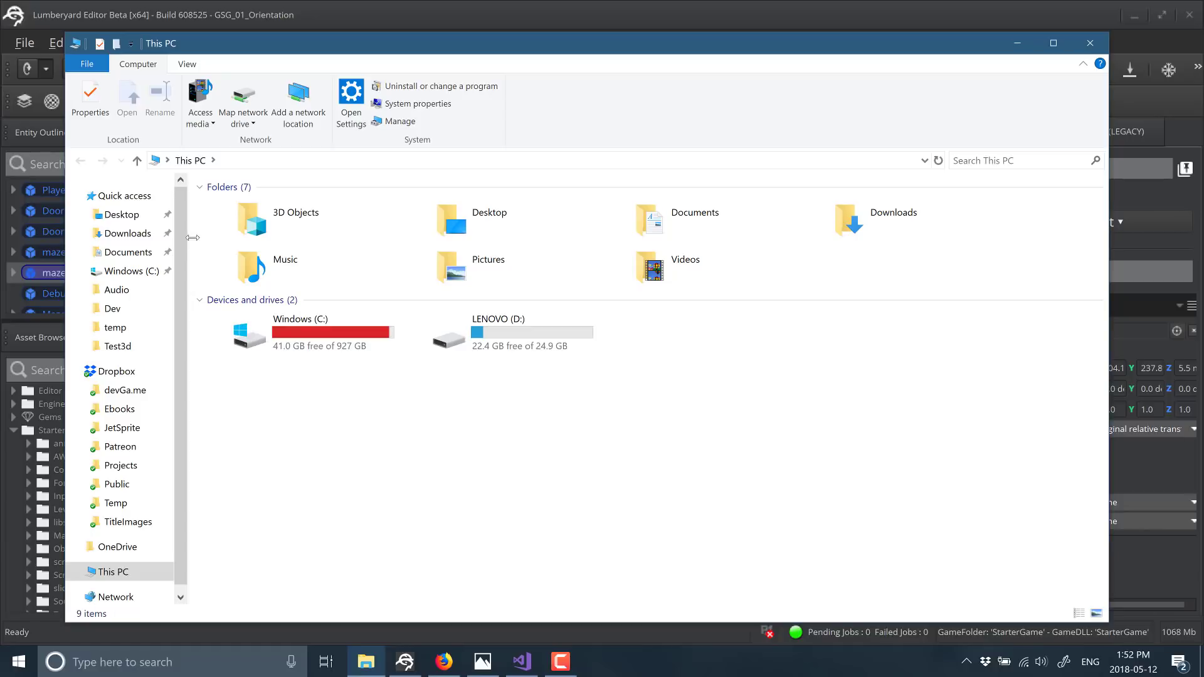
left_click(306, 336)
double_click(306, 336)
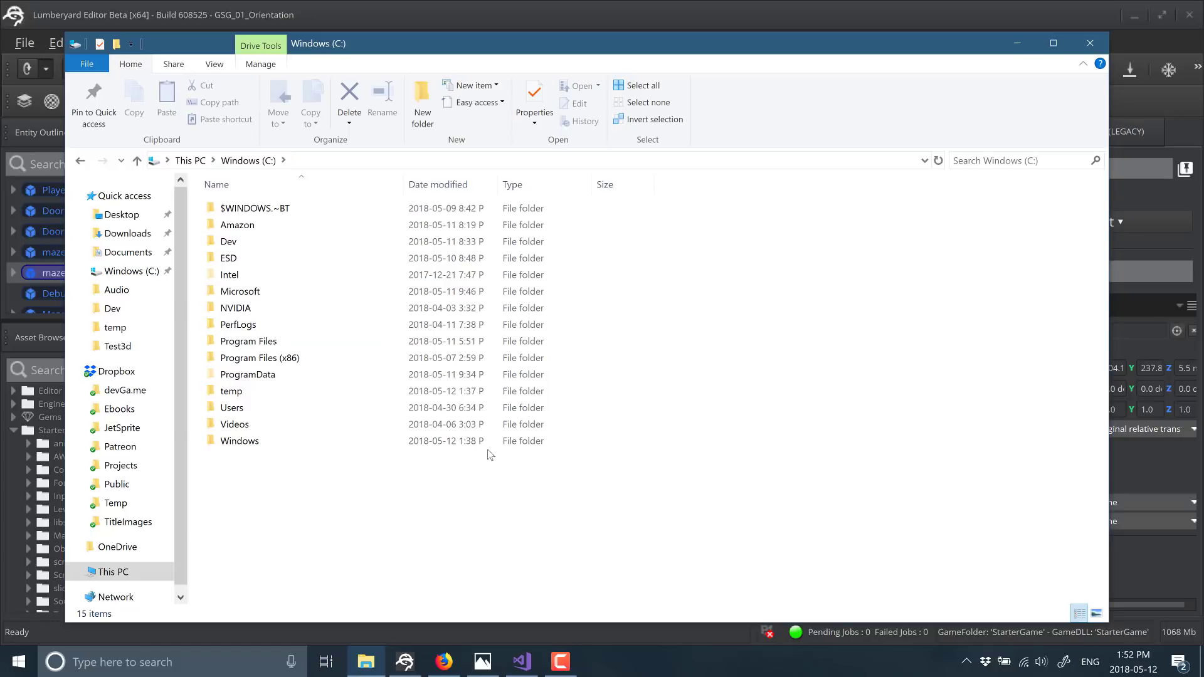
right_click(248, 230)
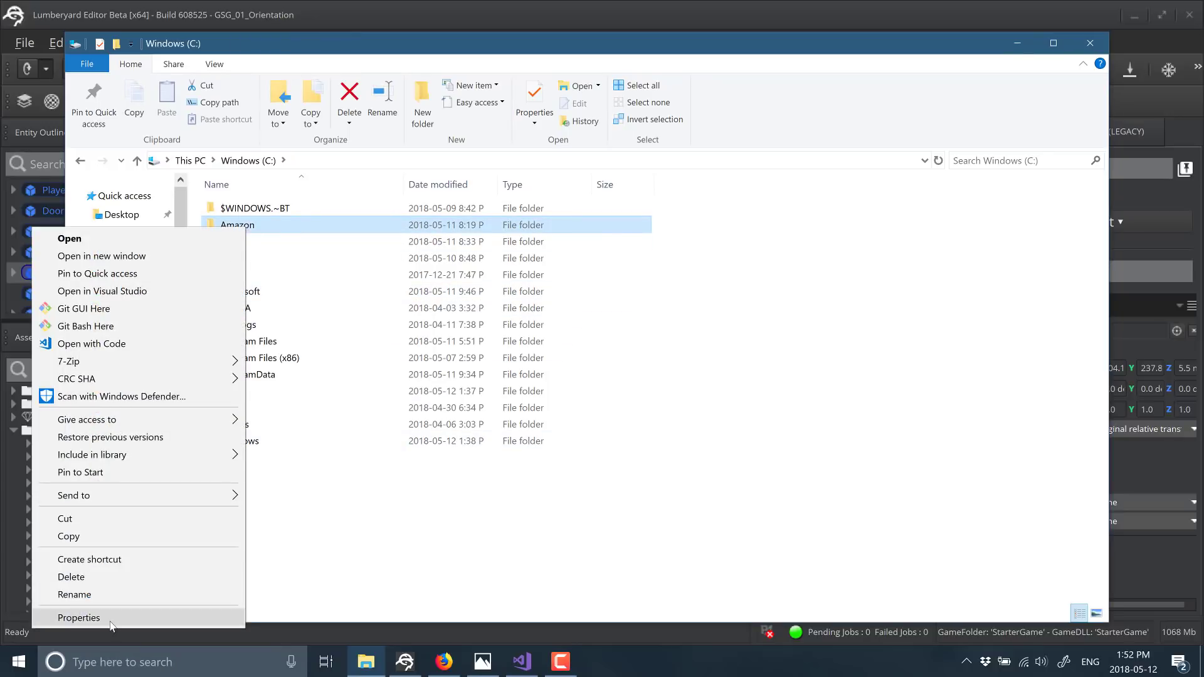
left_click(78, 617)
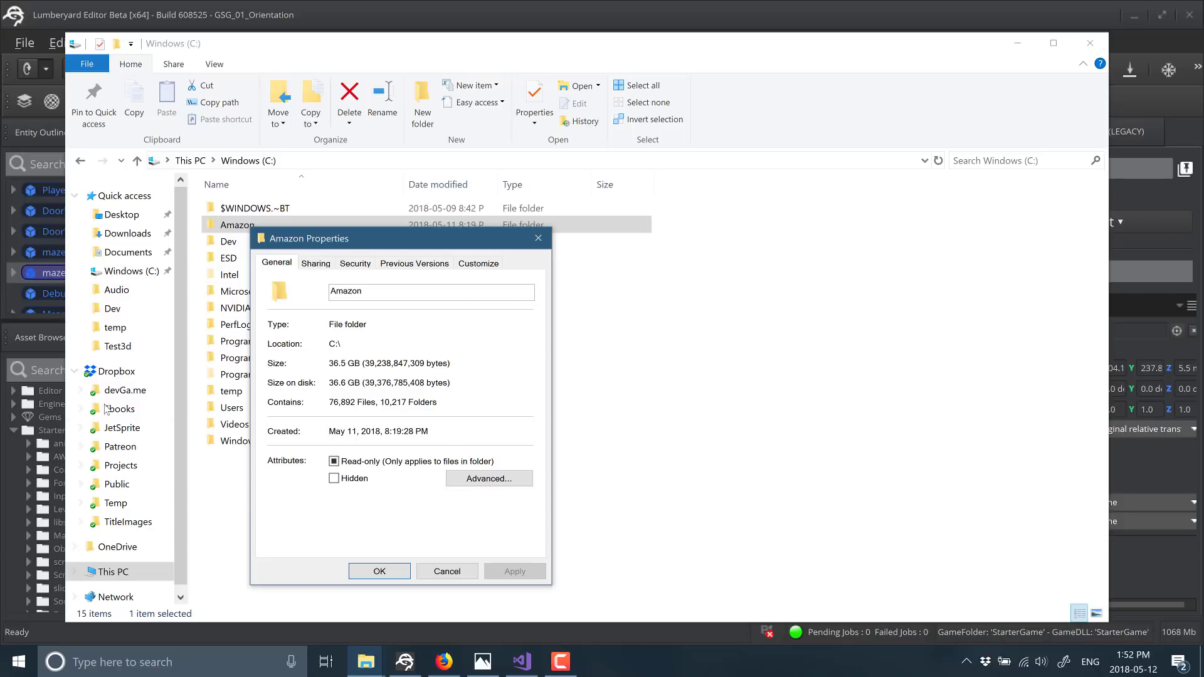
left_click(538, 239)
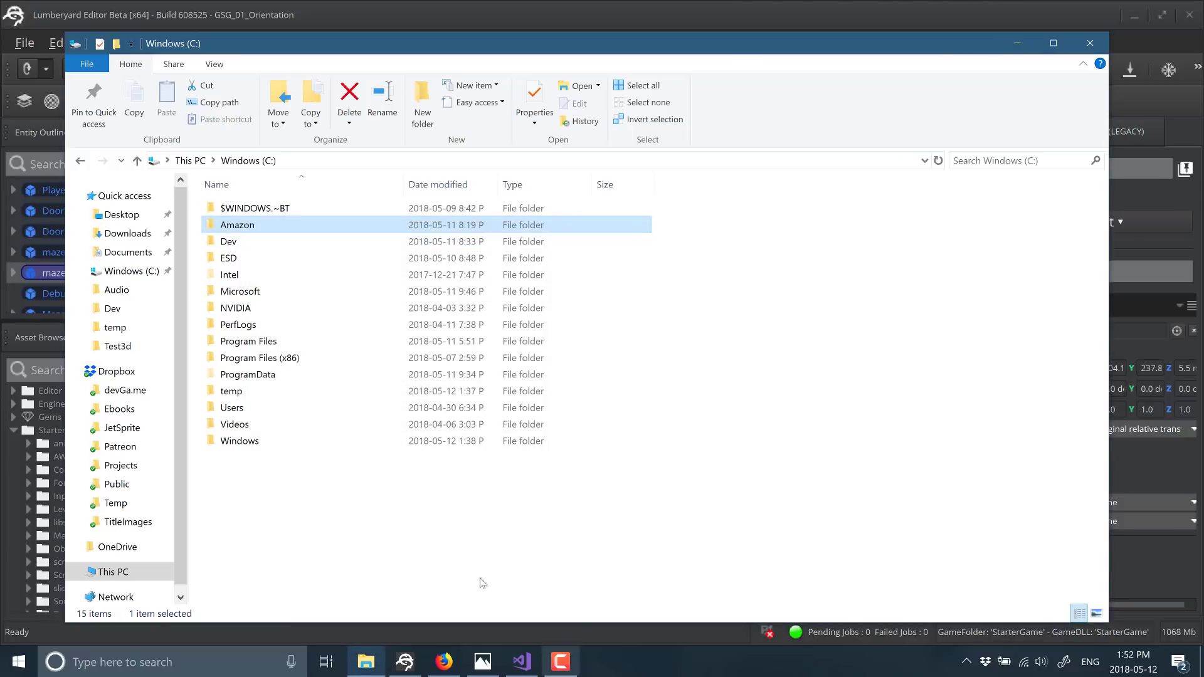
Switch to the Lumberyard 1.14 blog post and read Variable Manager, Bookmarks and Morph Targets to section 4.
left_click(442, 662)
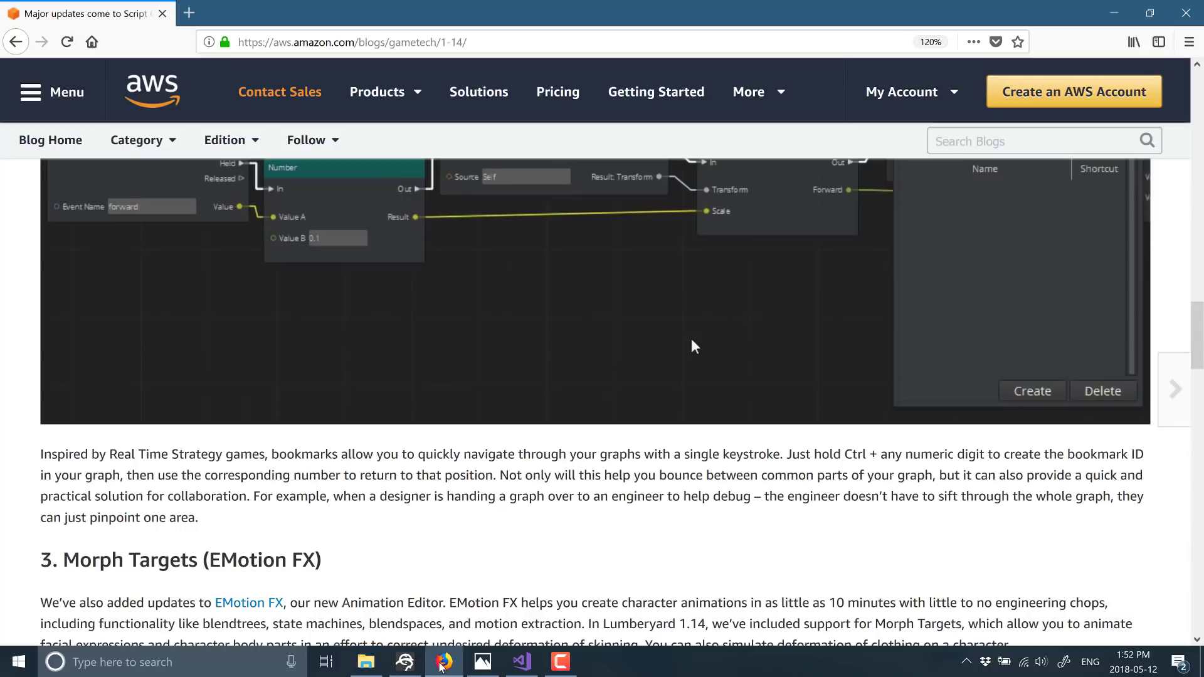
scroll(411, 593, "up", 12)
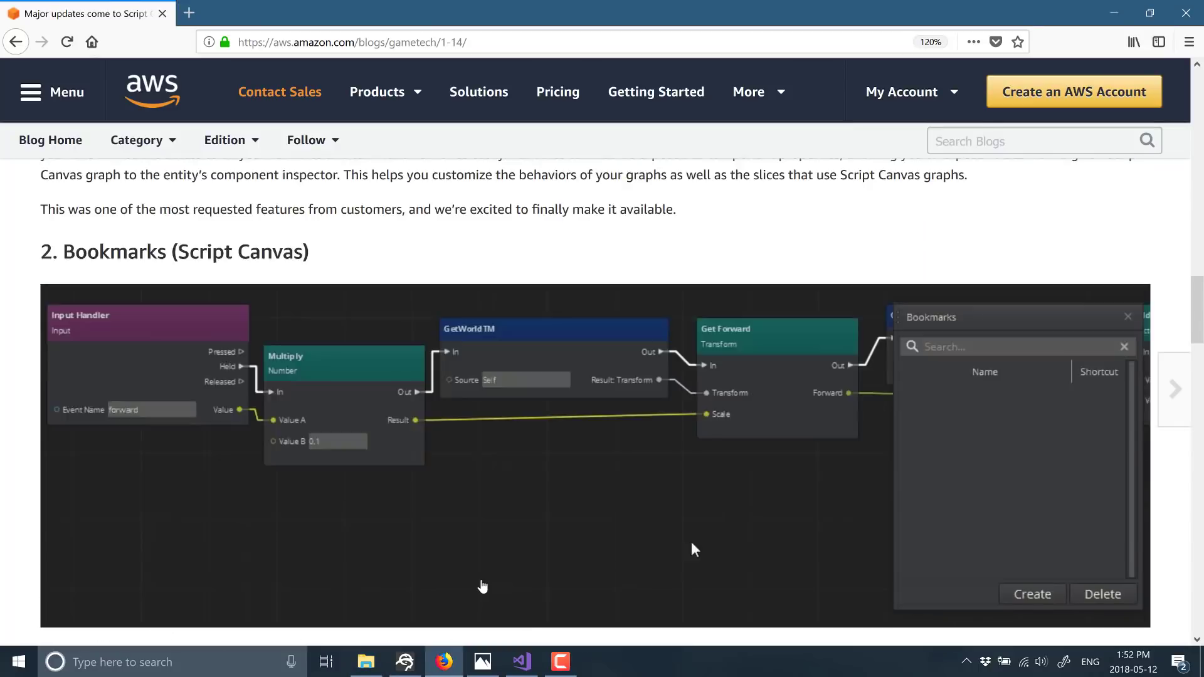
scroll(483, 580, "up", 2)
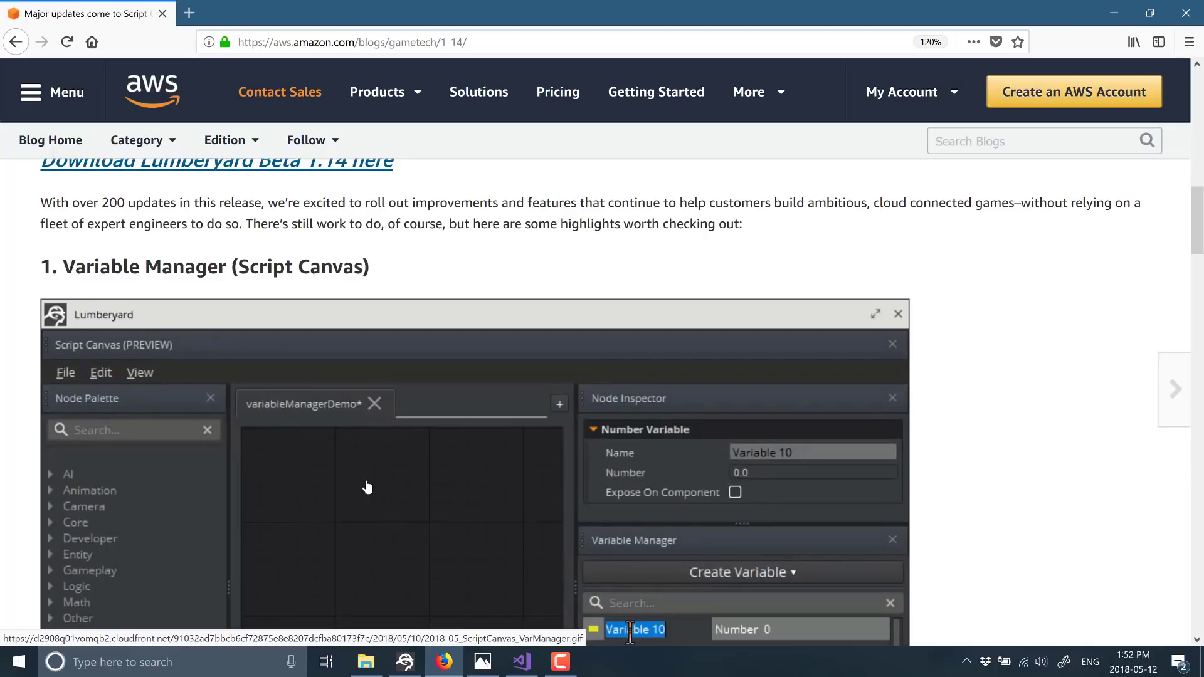
scroll(367, 484, "down", 3)
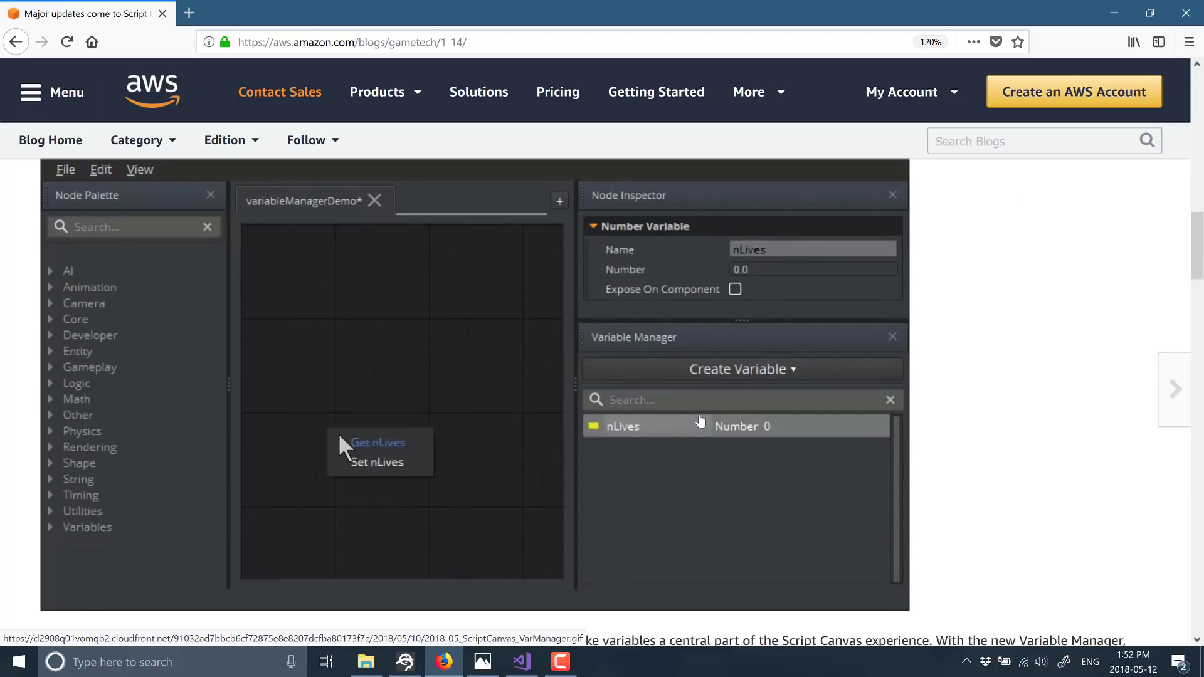
scroll(700, 422, "down", 5)
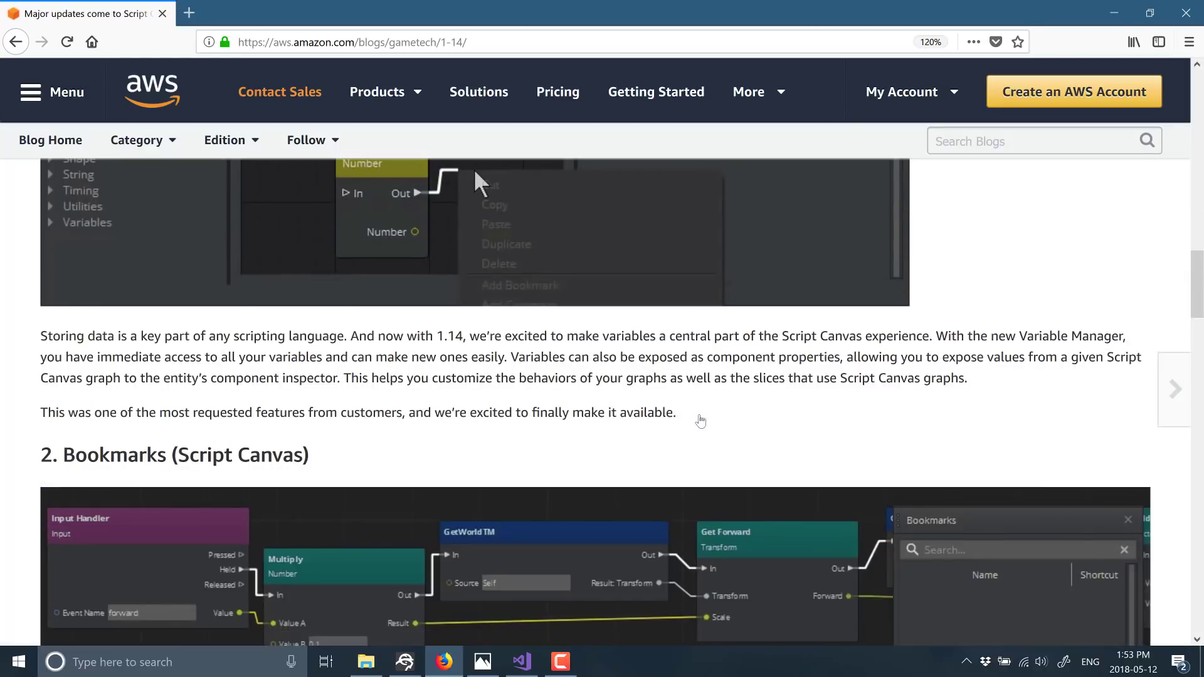
scroll(397, 358, "down", 2)
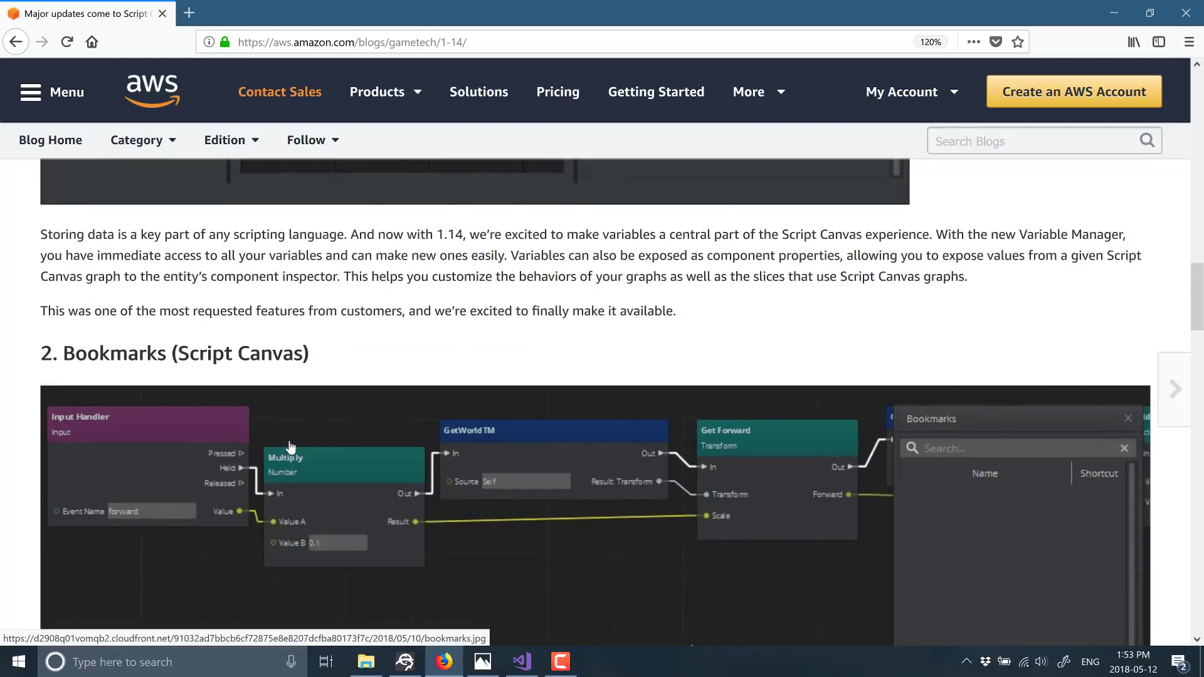
scroll(290, 446, "down", 5)
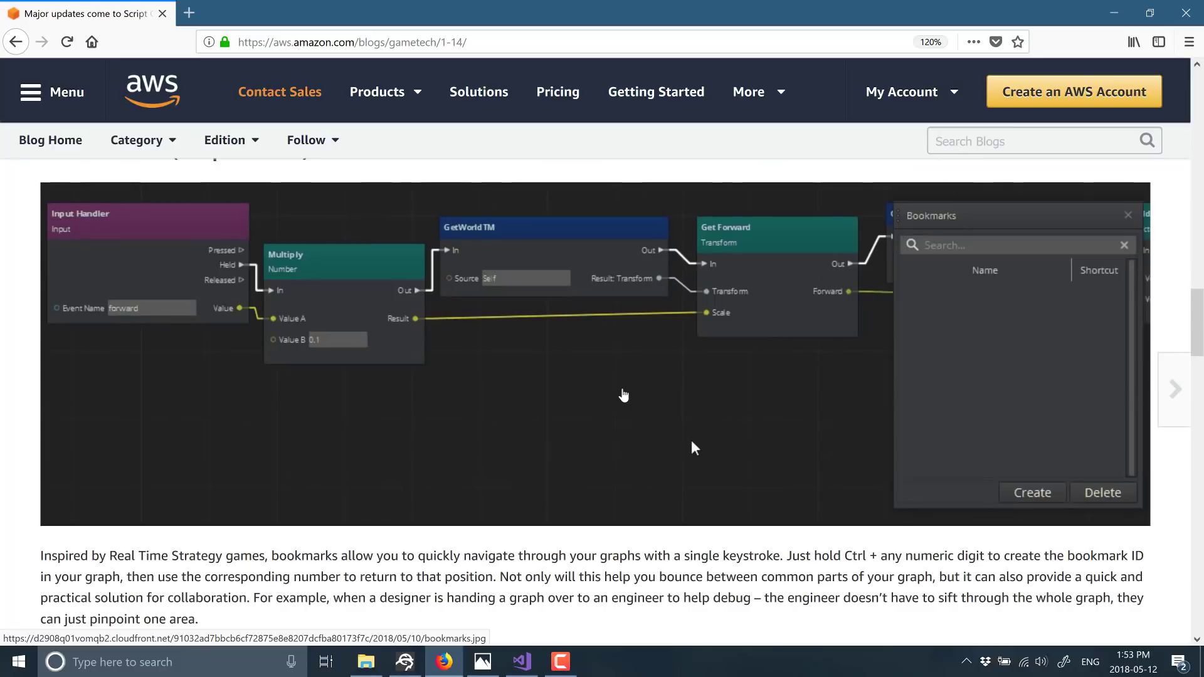
scroll(623, 395, "down", 7)
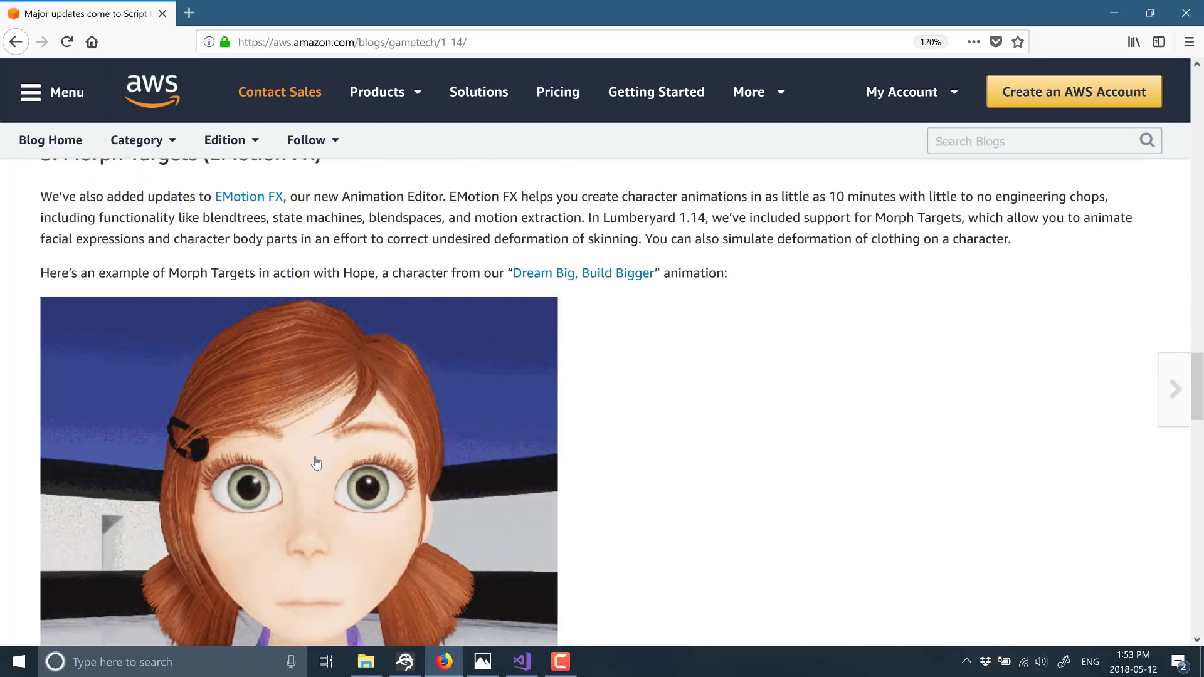
scroll(316, 463, "down", 2)
scroll(315, 463, "up", 3)
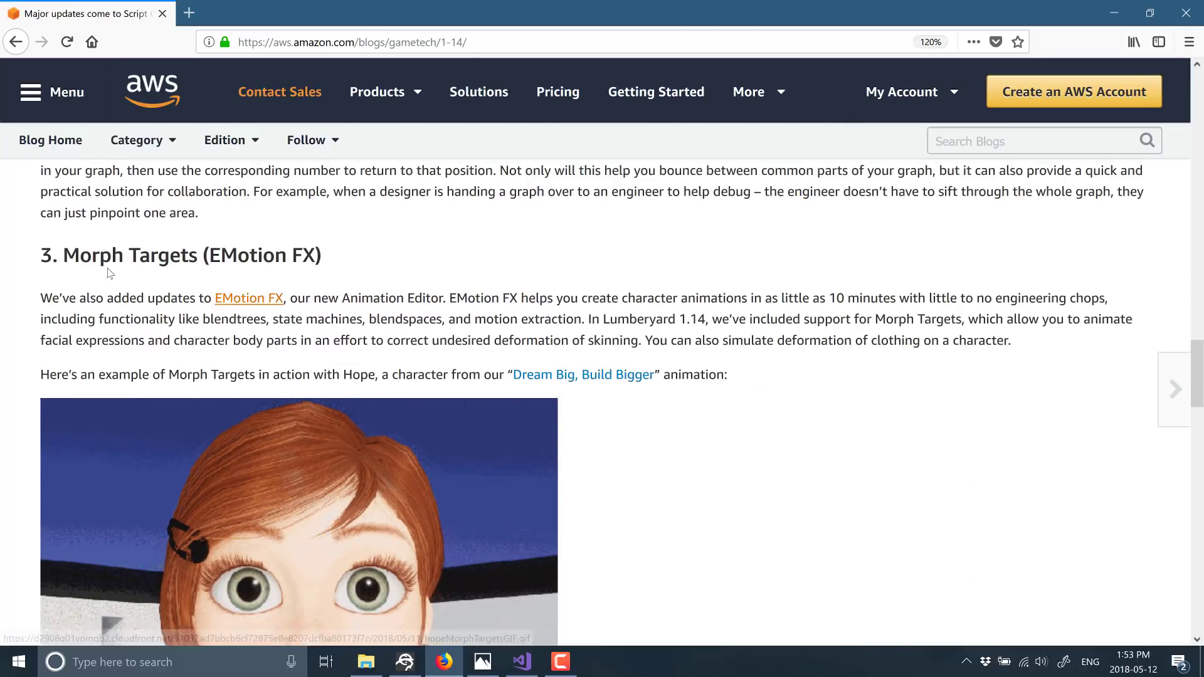
scroll(432, 435, "down", 3)
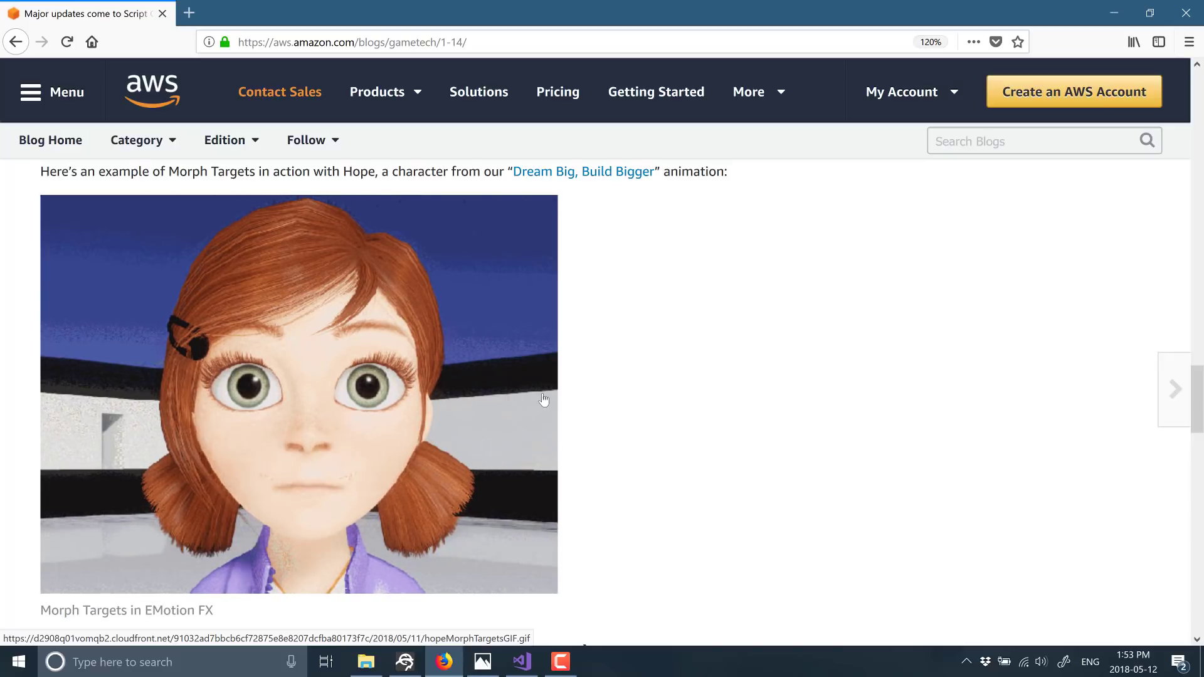
scroll(542, 399, "down", 2)
scroll(543, 400, "down", 5)
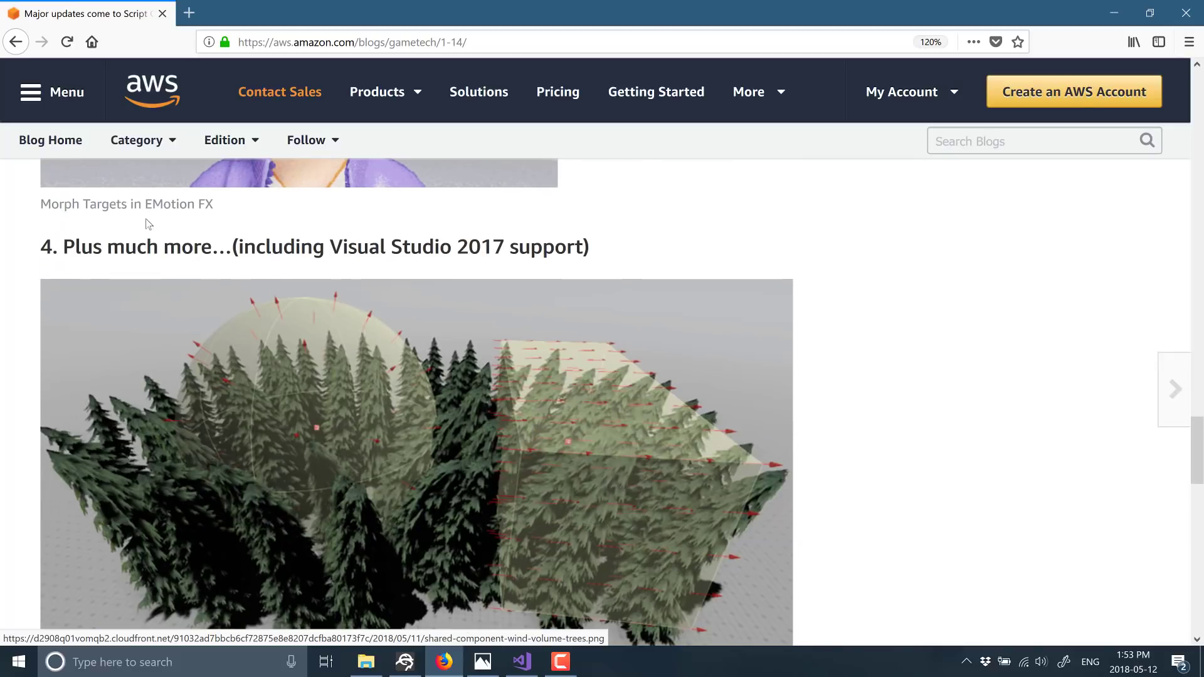
Highlight '(including Visual Studio 2017 support)' in the blog post, then scroll to its end.
left_click_drag(239, 238, 596, 259)
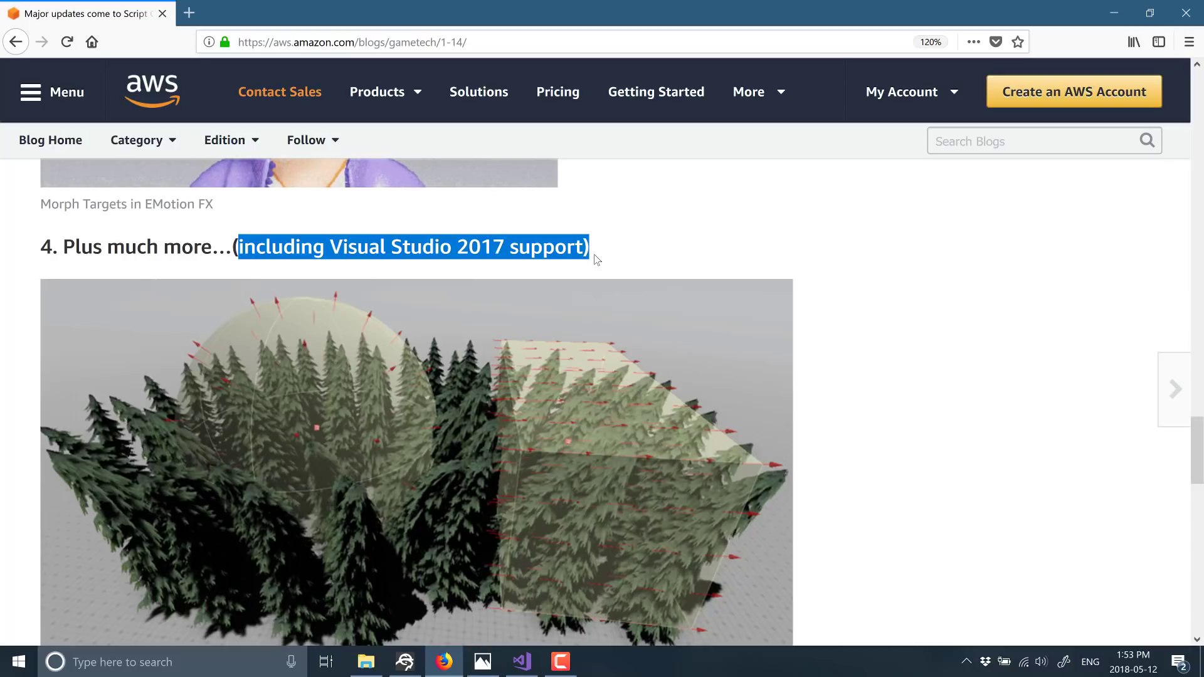
scroll(658, 198, "down", 6)
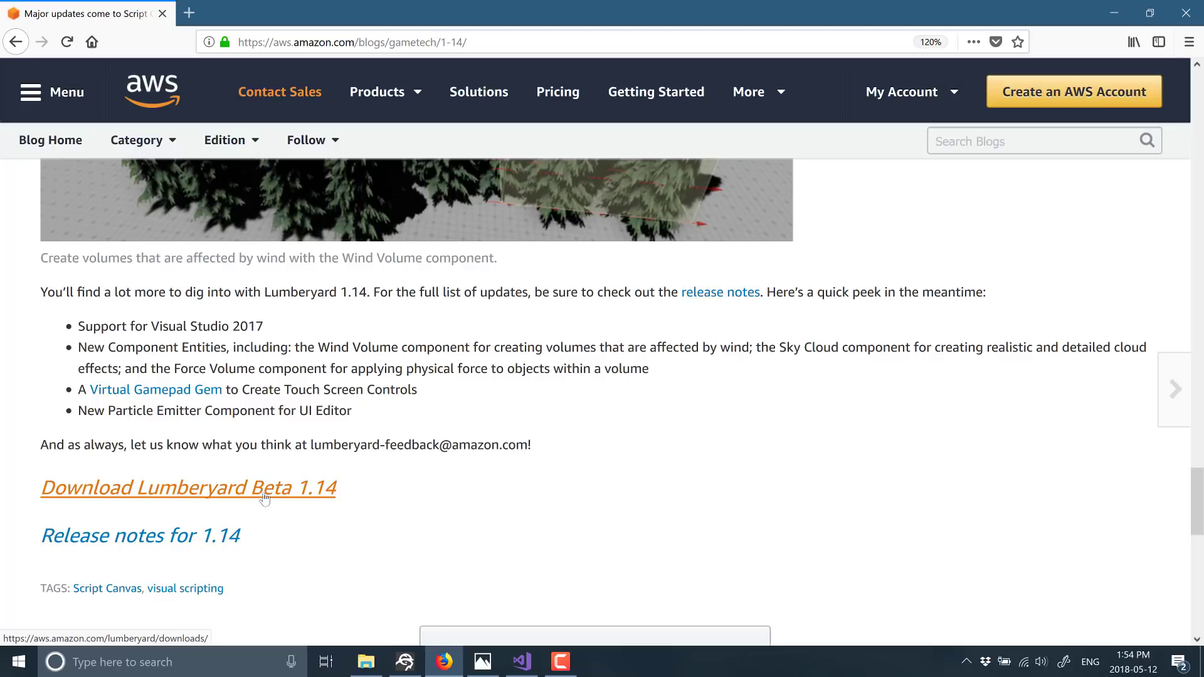
Open the 1.14 release notes and read down to the Visual Studio 2017 and SDK Compatibility sections.
left_click(223, 537)
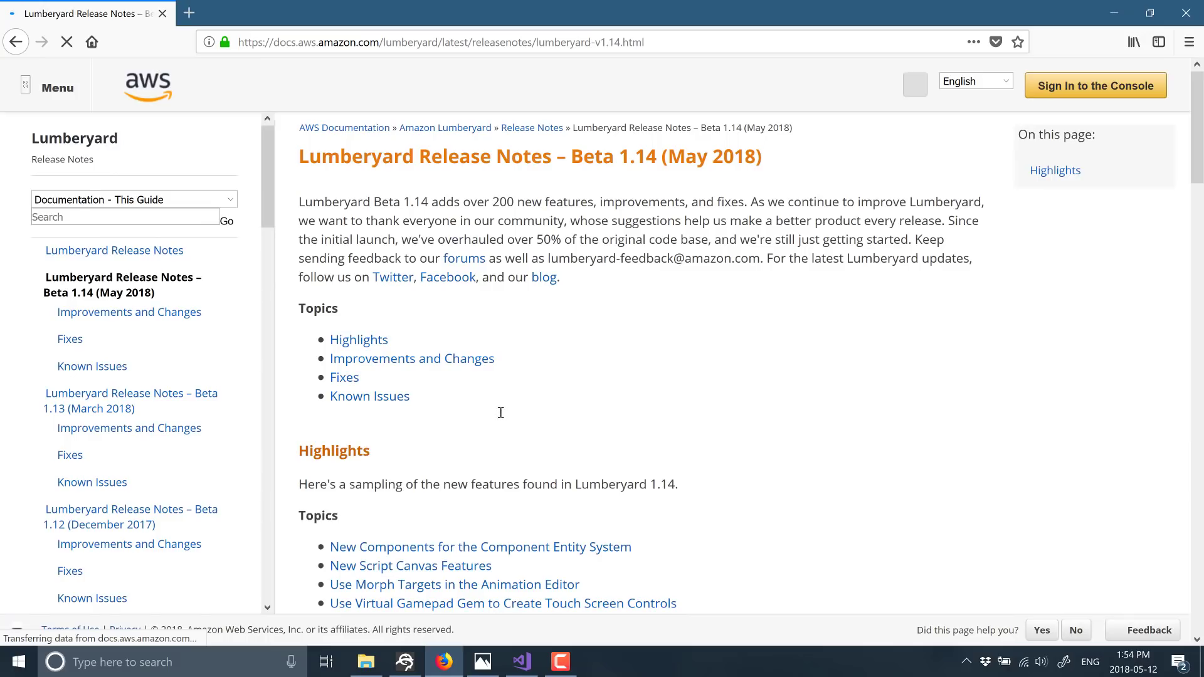
scroll(501, 417, "down", 12)
scroll(502, 417, "down", 20)
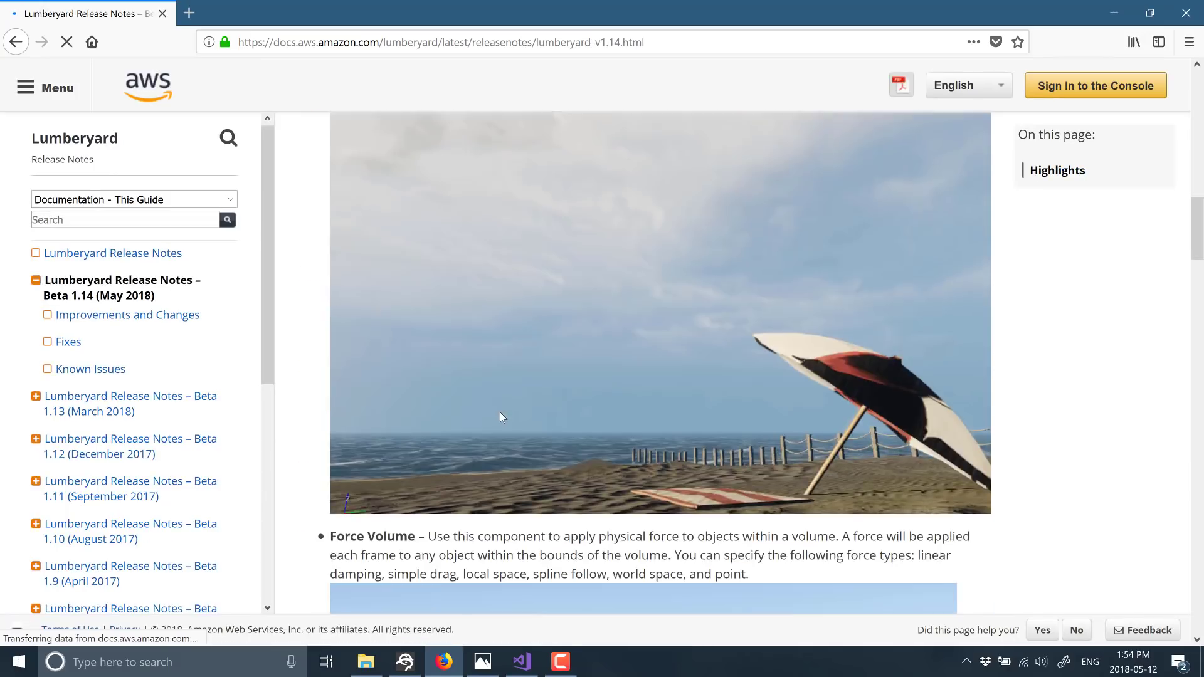
scroll(500, 417, "up", 4)
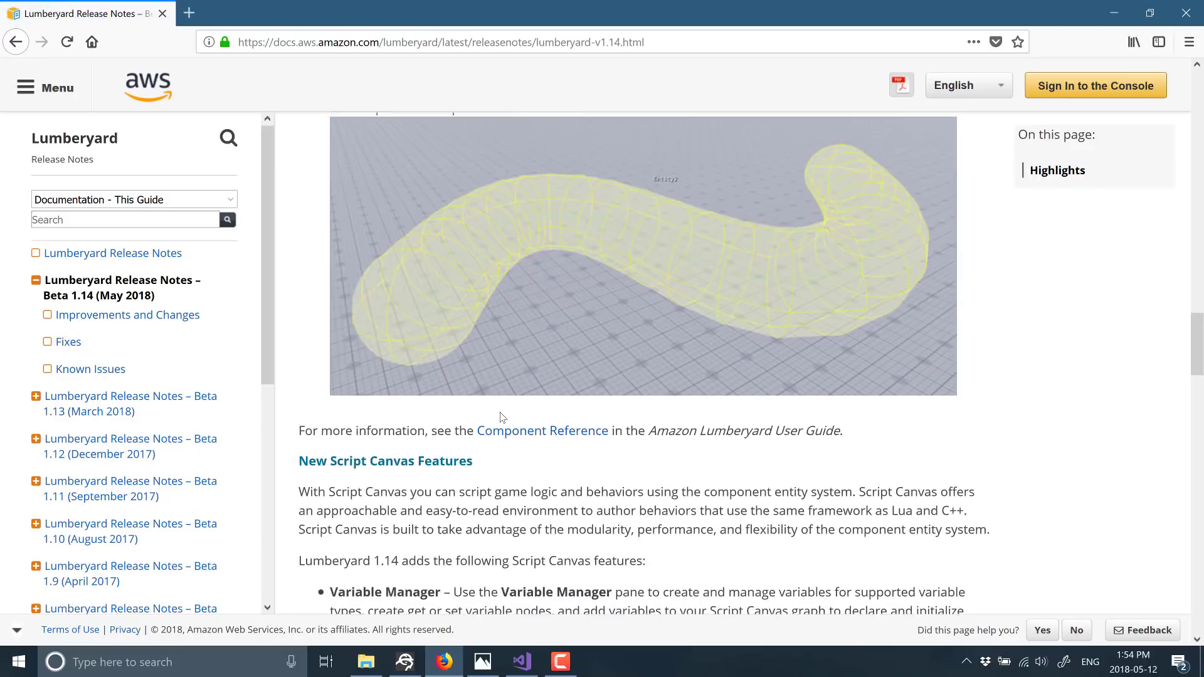
scroll(501, 417, "down", 12)
scroll(500, 416, "down", 15)
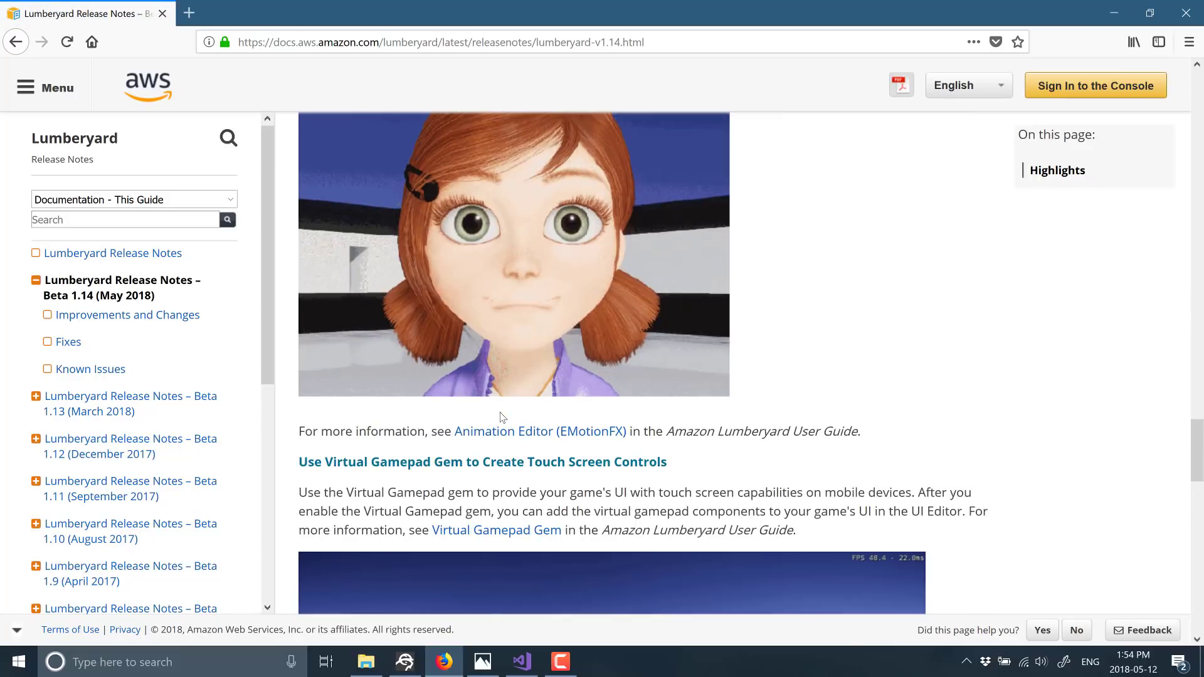
scroll(502, 417, "down", 4)
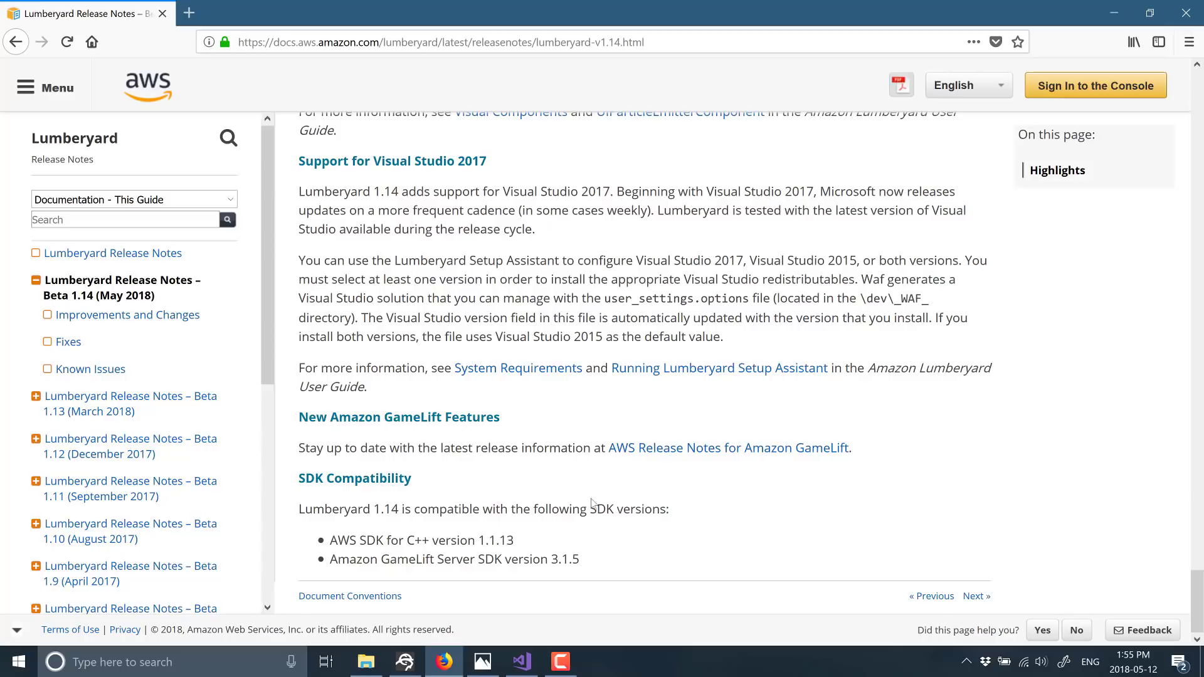
Scroll back up past the component screenshots to the page title and its Topics list.
scroll(732, 510, "up", 3)
scroll(734, 502, "up", 15)
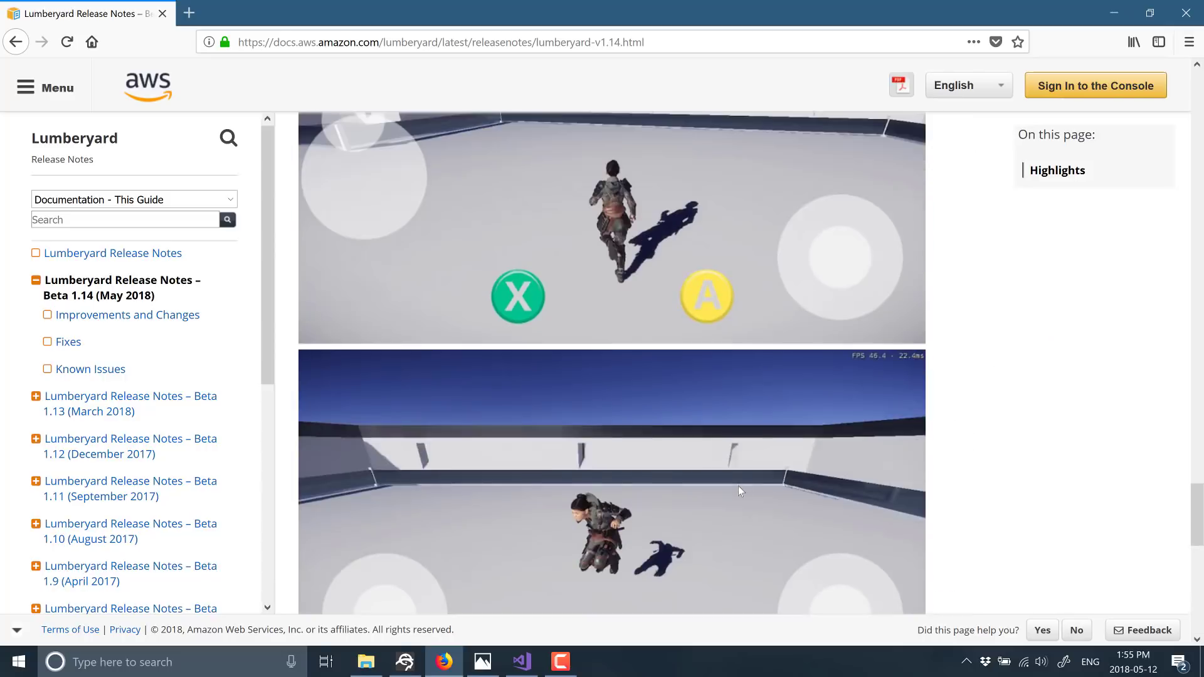
scroll(739, 488, "up", 4)
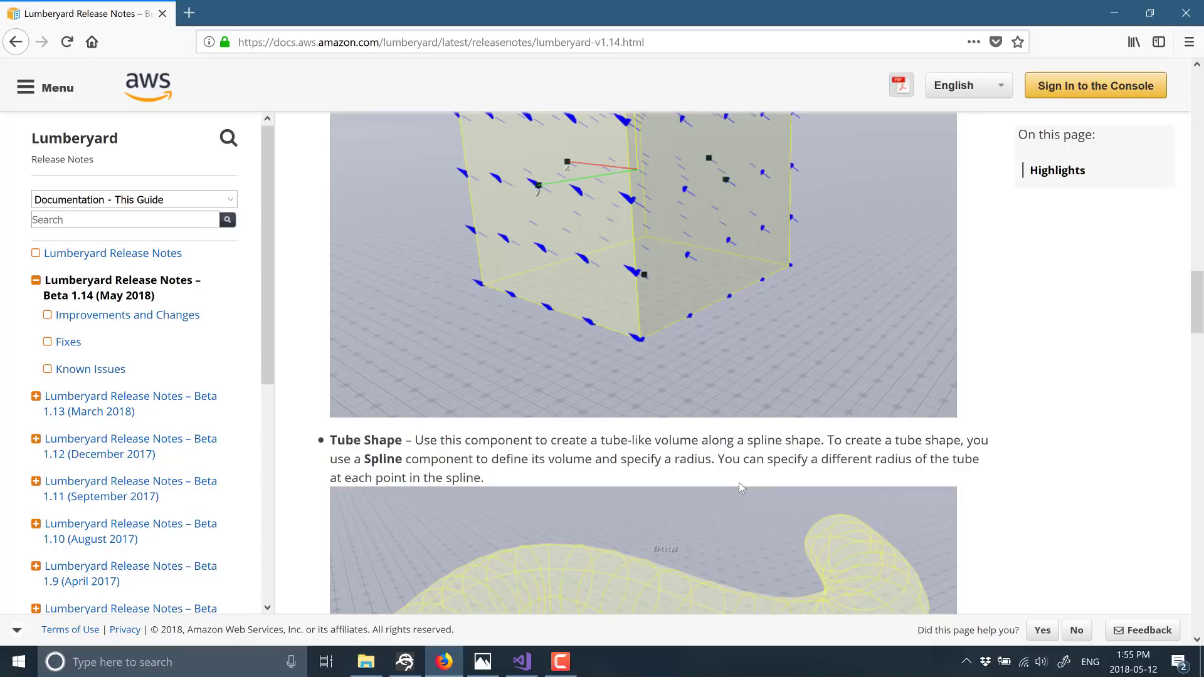
scroll(739, 482, "up", 15)
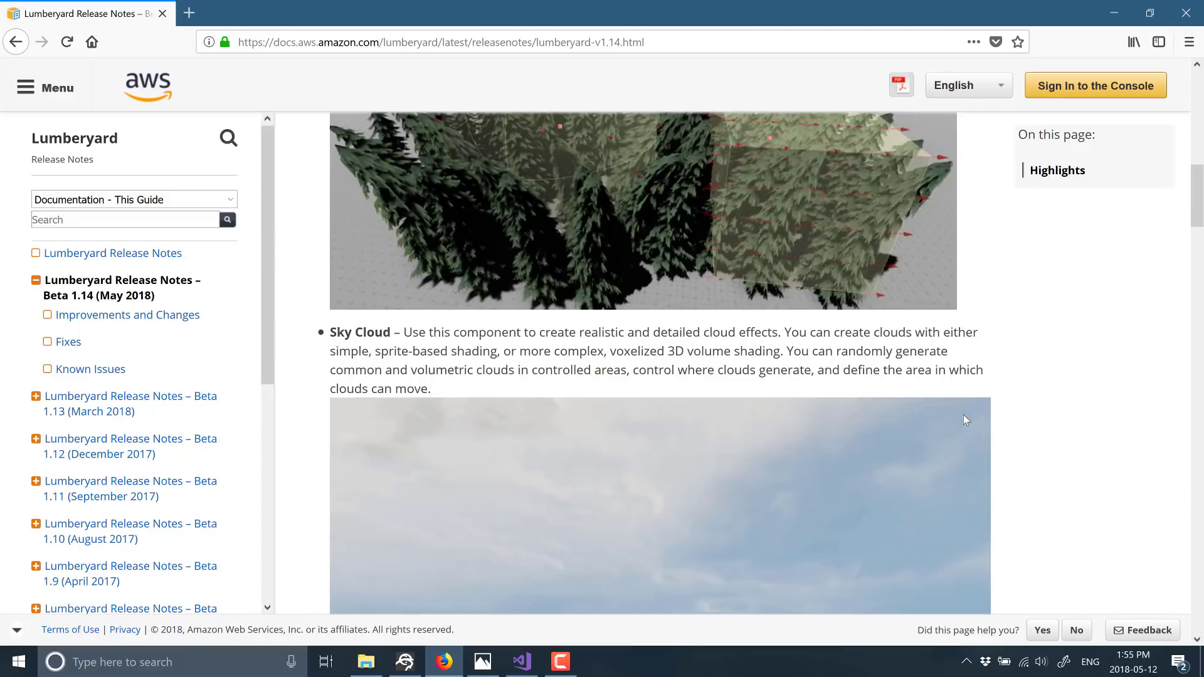
scroll(963, 415, "up", 10)
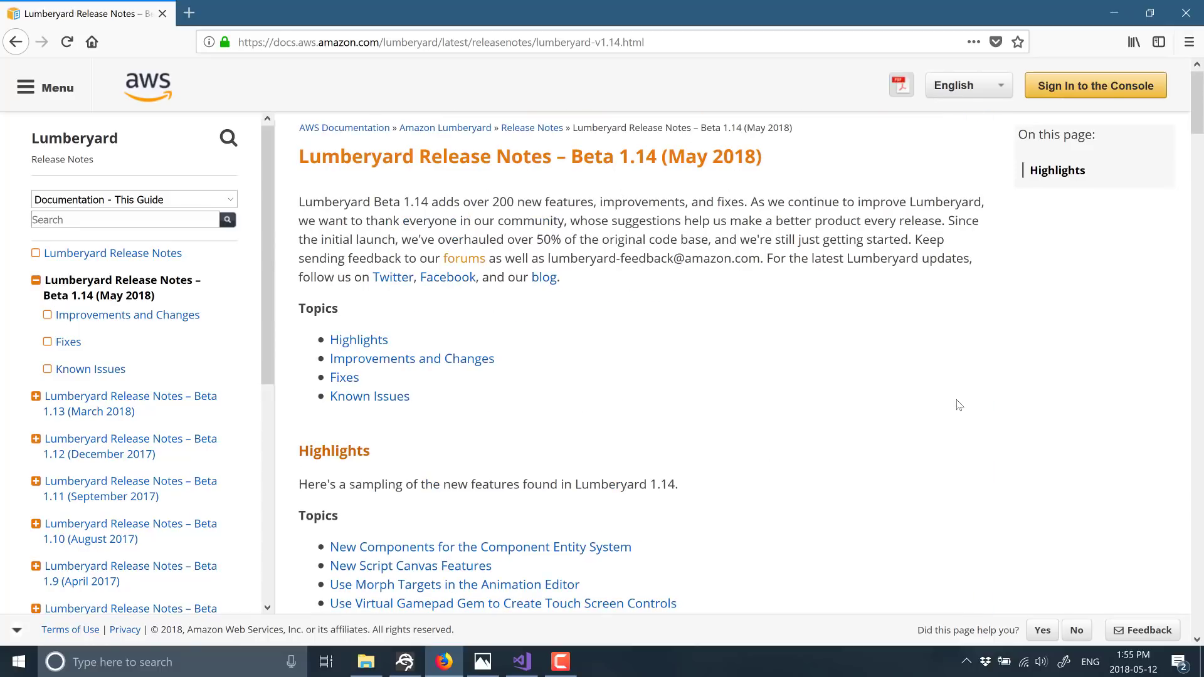